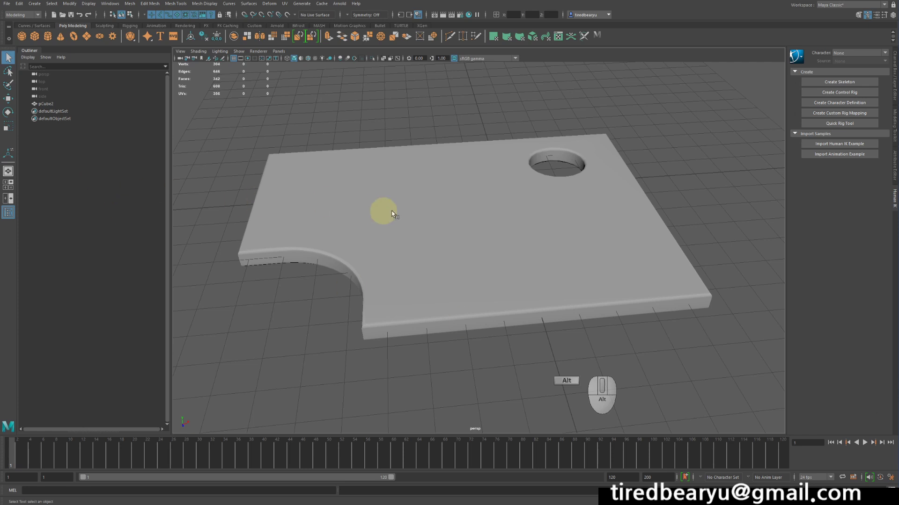
Inspect the plate mesh, including its round hole and curved cutout, from several angles
right_click_drag(391, 213, 357, 187, "alt")
left_click(487, 225)
left_click_drag(654, 307, 648, 300, "alt")
left_click(677, 273)
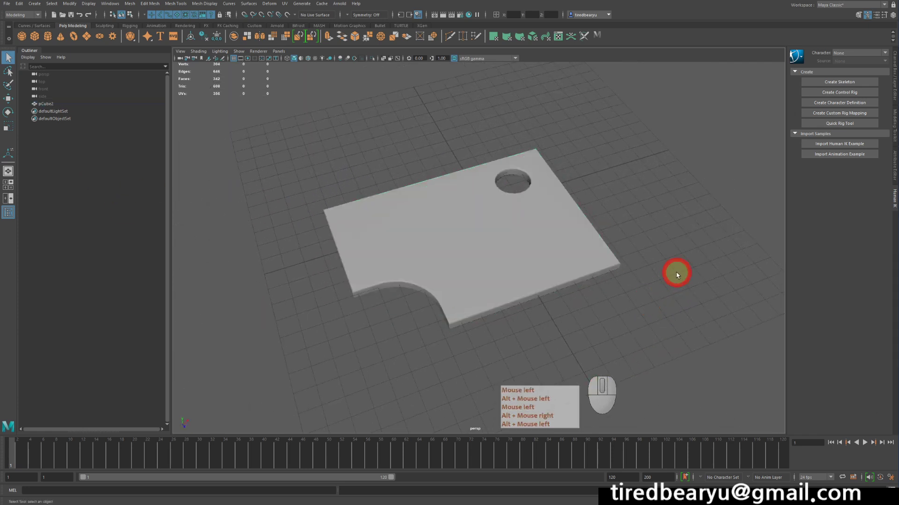
left_click(519, 228)
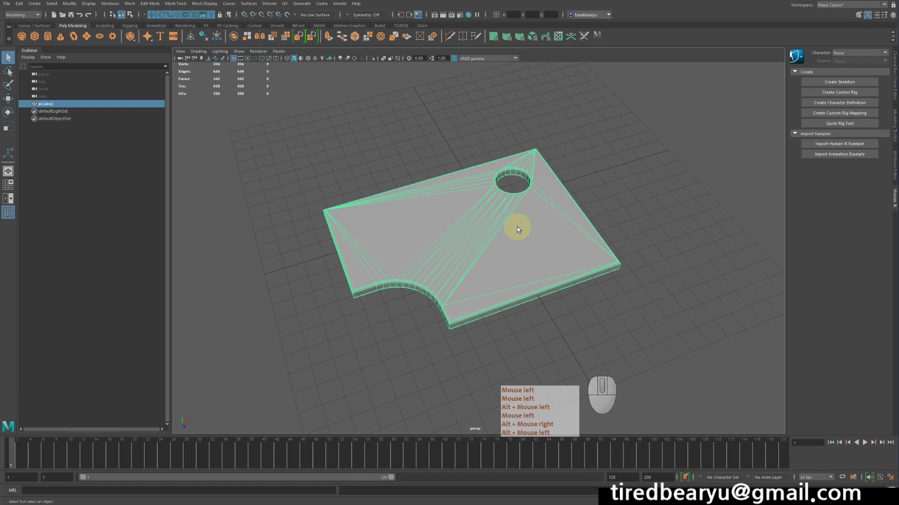
left_click(662, 199)
left_click_drag(633, 213, 746, 217, "alt")
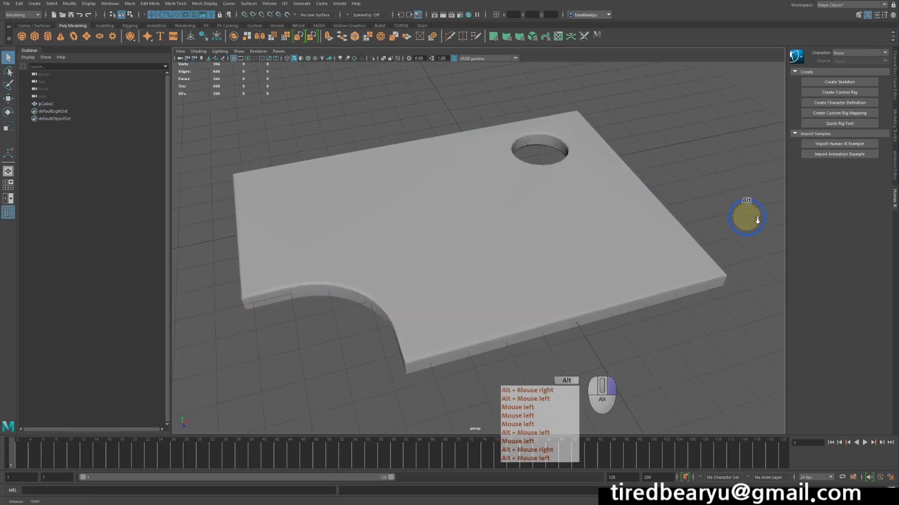
right_click_drag(746, 217, 610, 221, "alt")
Select the plate and open the UV Editor for it
left_click(597, 222)
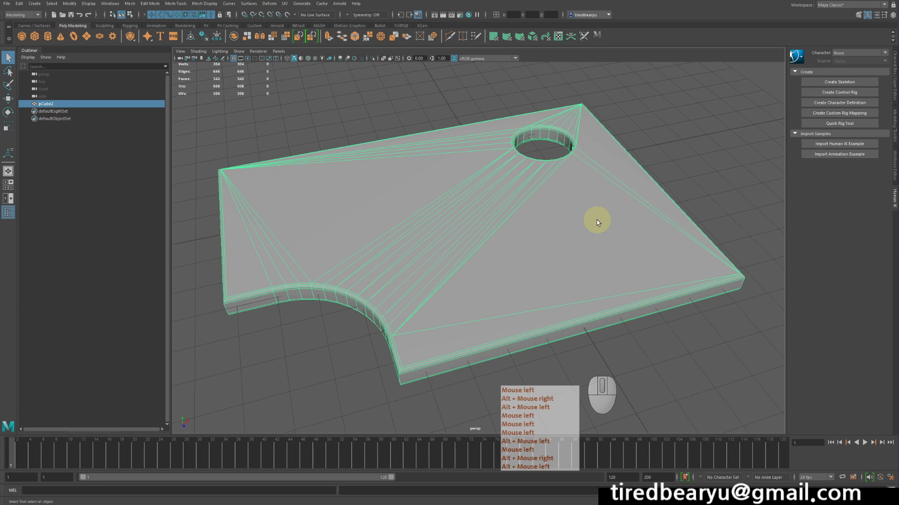
left_click(285, 4)
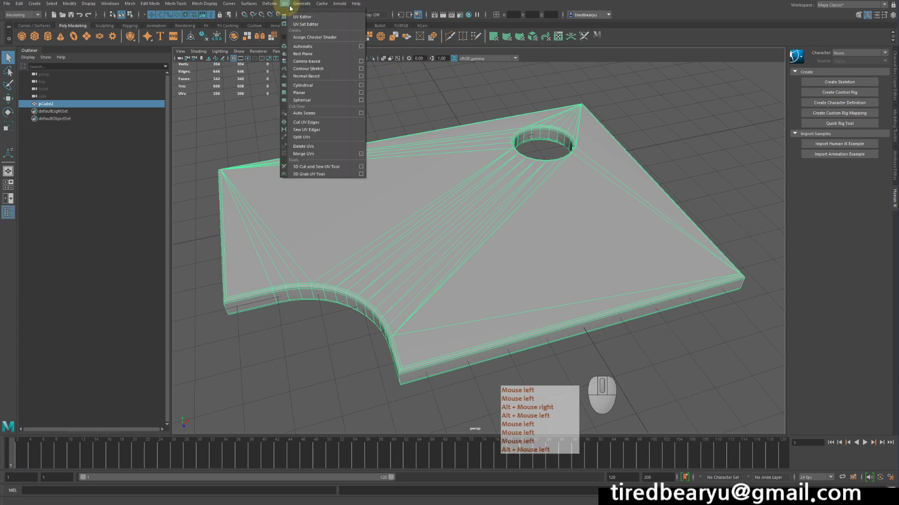
left_click(304, 16)
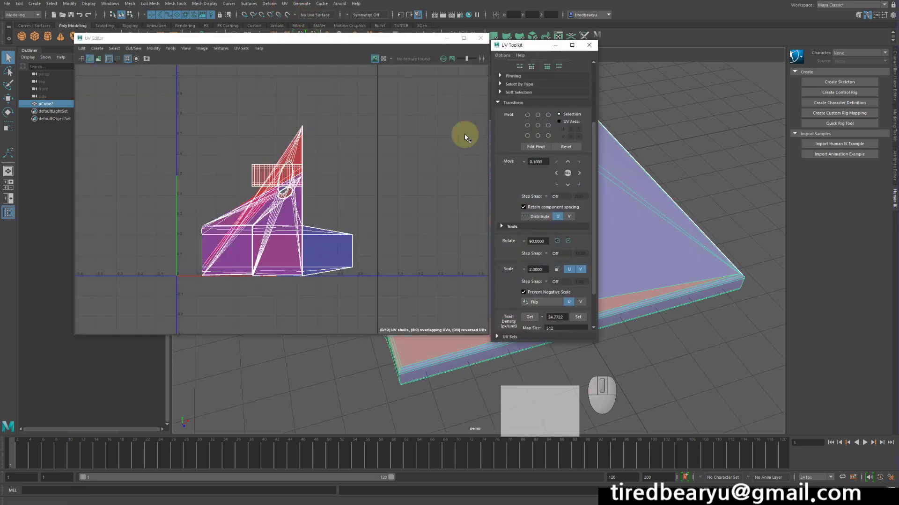
Examine the plate's existing UV layout, including the shells around the hole and side faces
right_click_drag(466, 137, 387, 167, "alt")
left_click_drag(387, 166, 407, 161, "alt")
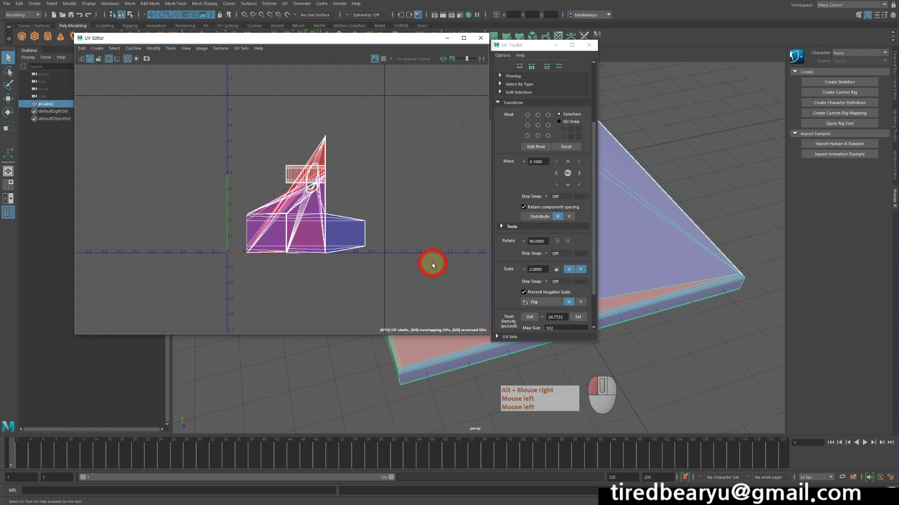
right_click_drag(297, 209, 299, 206, "alt")
middle_click_drag(300, 206, 361, 182, "alt")
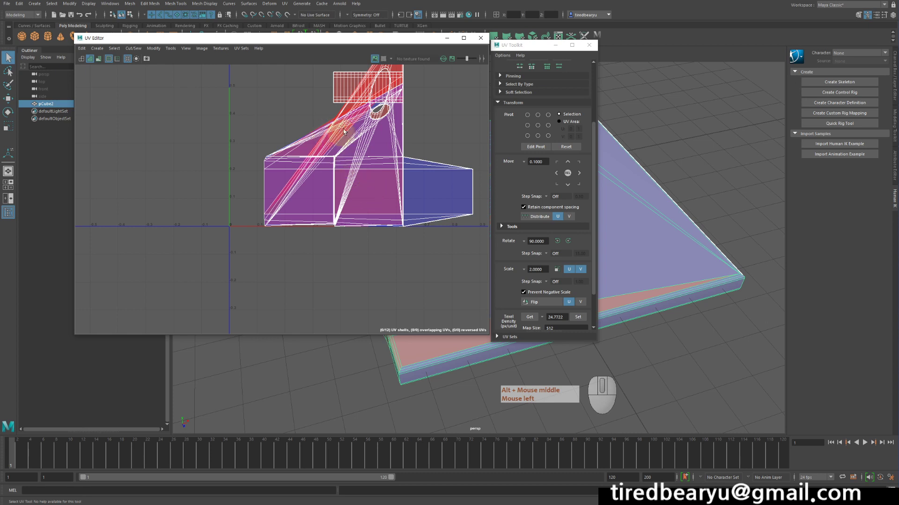
middle_click_drag(353, 114, 340, 176, "alt")
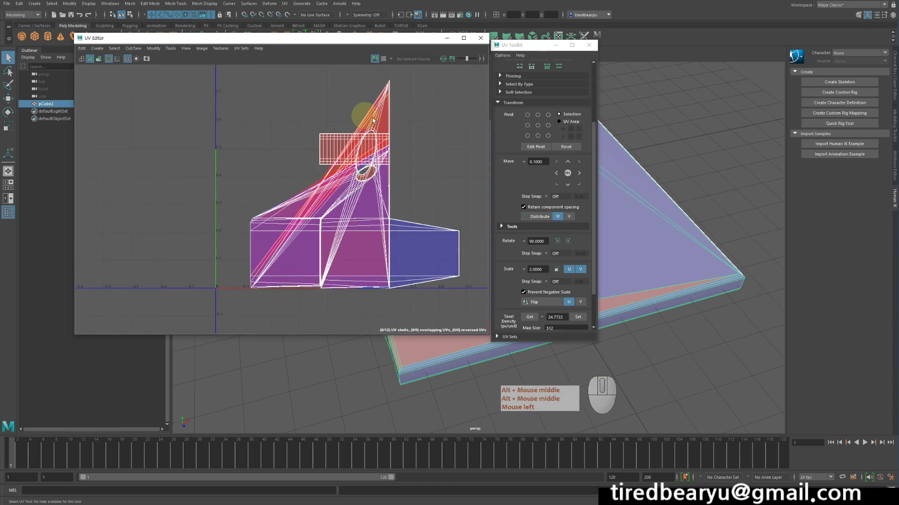
mouse_move(408, 171)
middle_mouse_down("alt")
mouse_move(417, 195)
mouse_move(413, 157)
middle_mouse_up("alt")
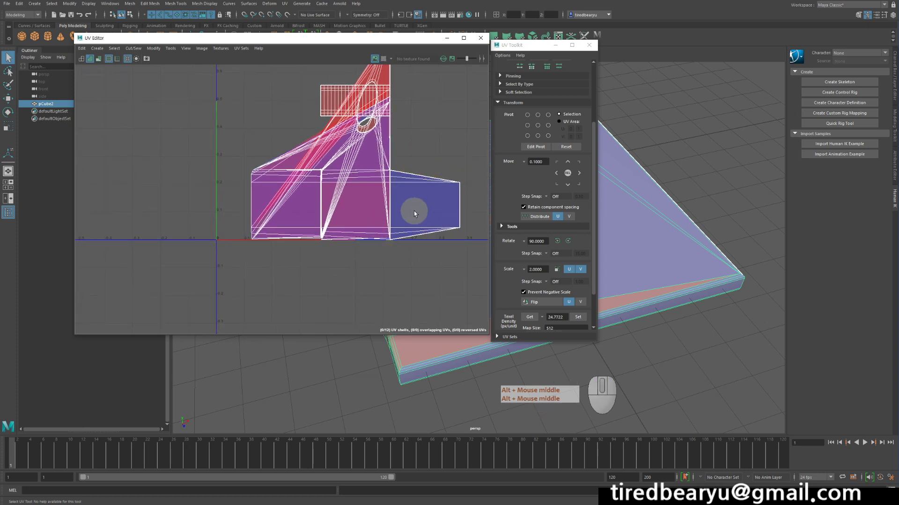
middle_click_drag(411, 201, 367, 206, "alt")
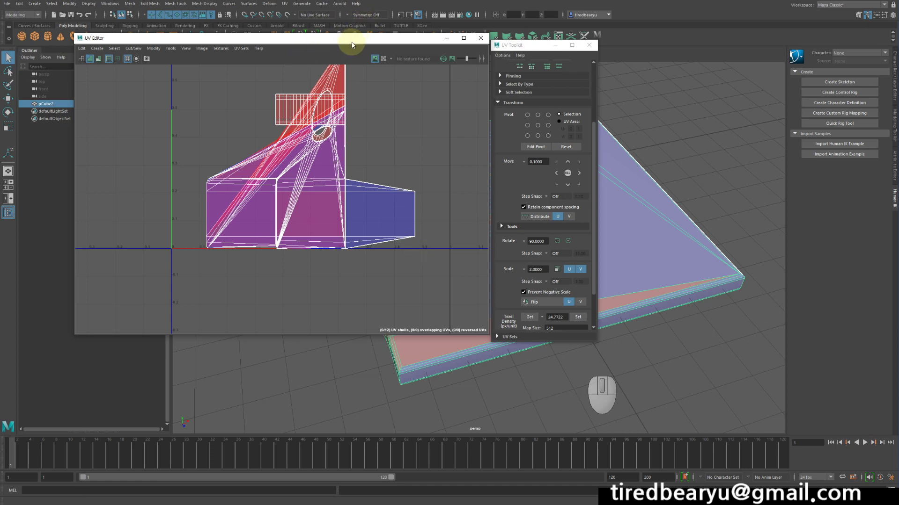
Generate new UVs for the plate with Automatic mapping, and reposition the UV Editor and UV Toolkit windows to uncover the model
left_click_drag(351, 40, 334, 60)
left_click_drag(538, 45, 689, 74)
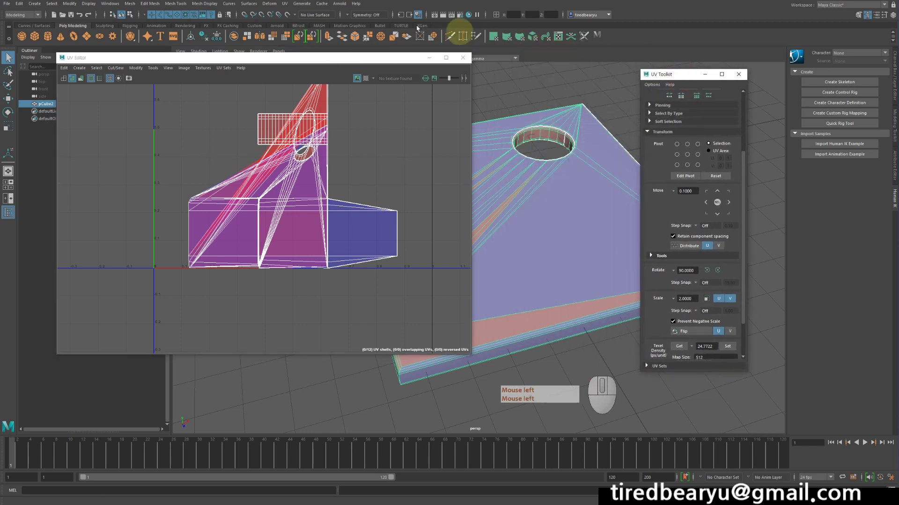
left_click(285, 3)
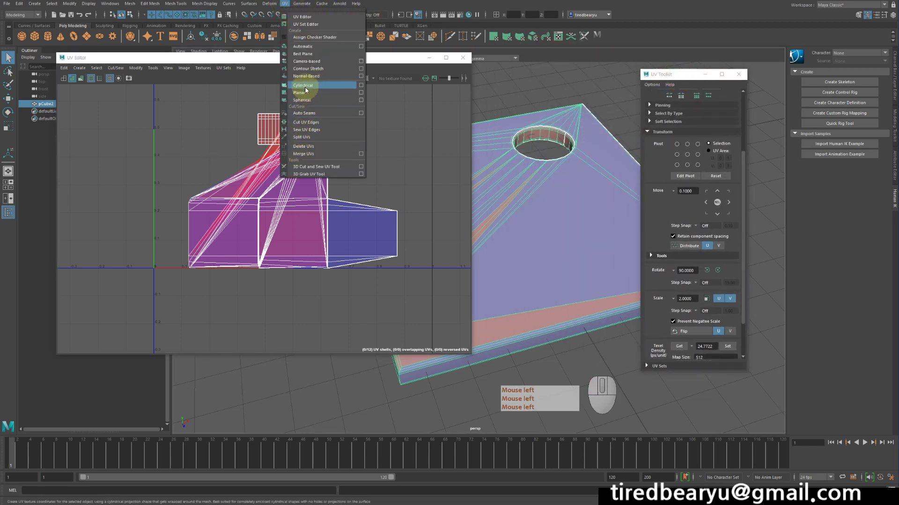
left_click(313, 48)
left_click(281, 273)
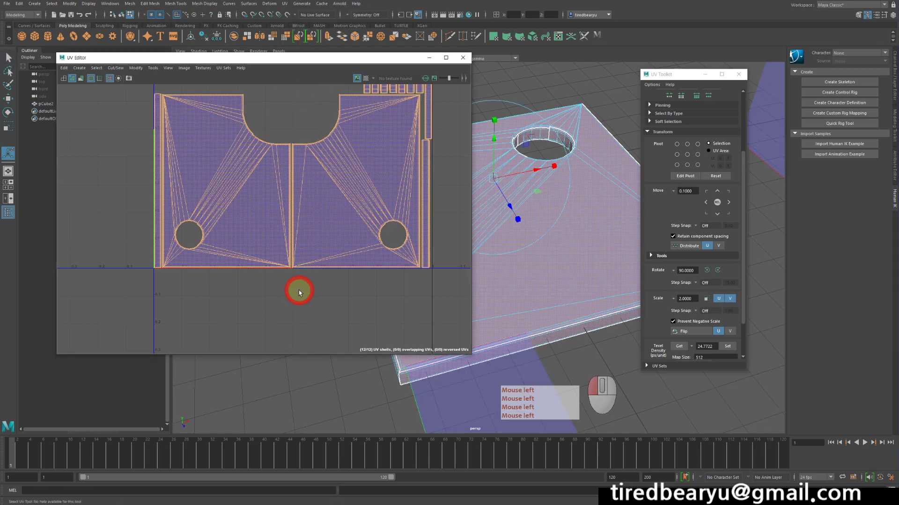
right_click_drag(341, 210, 403, 188, "alt")
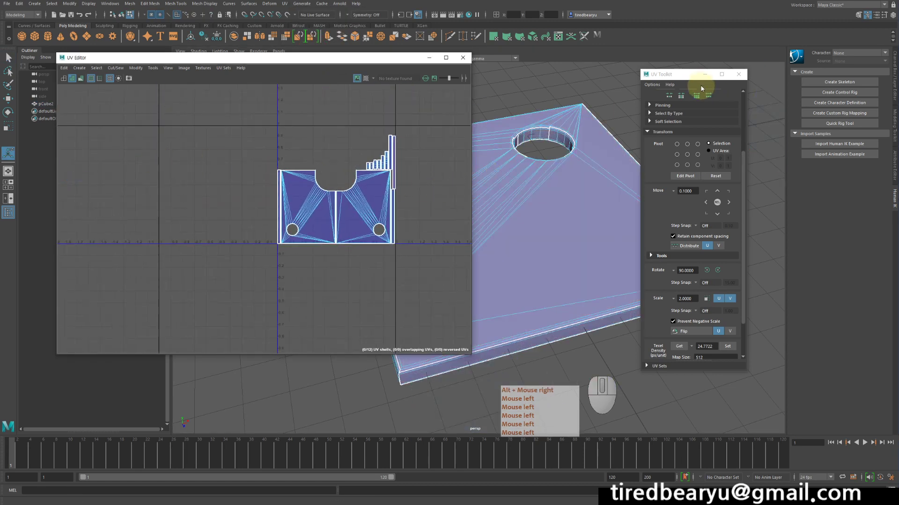
left_click_drag(683, 75, 752, 83)
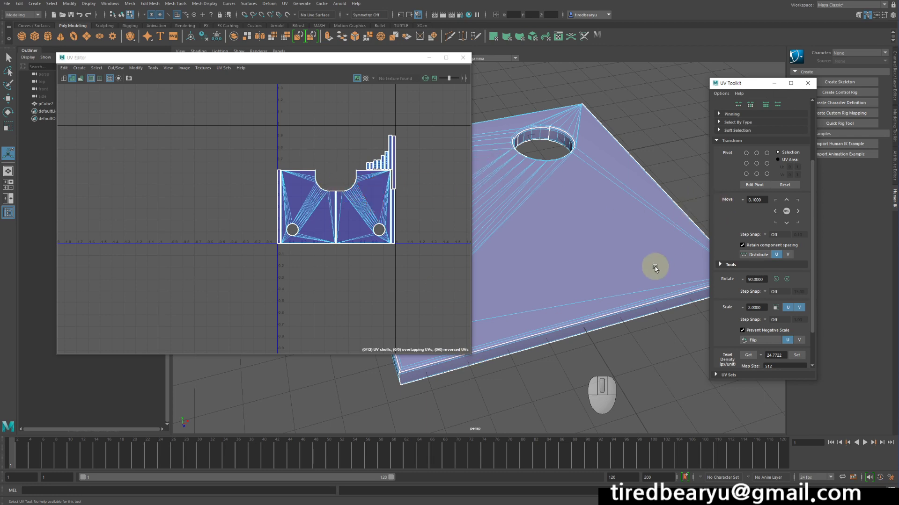
Examine the large UV shells and the component selection modes offered in the UV Editor and in the 3D view
mouse_move(408, 202)
middle_mouse_down("alt")
mouse_move(384, 172)
mouse_move(424, 189)
mouse_move(392, 203)
mouse_move(415, 205)
middle_mouse_up("alt")
scroll(380, 175, "up", 3)
scroll(425, 192, "up", 2)
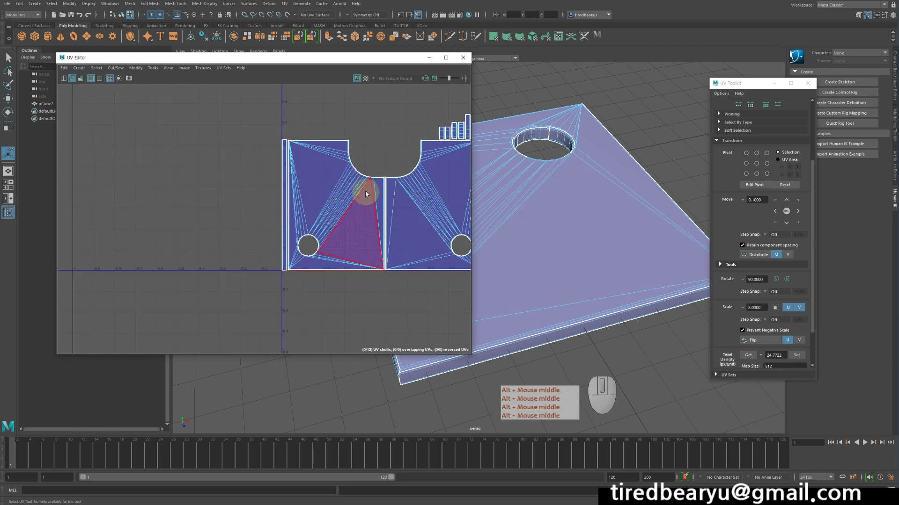
middle_click_drag(366, 194, 340, 201, "alt")
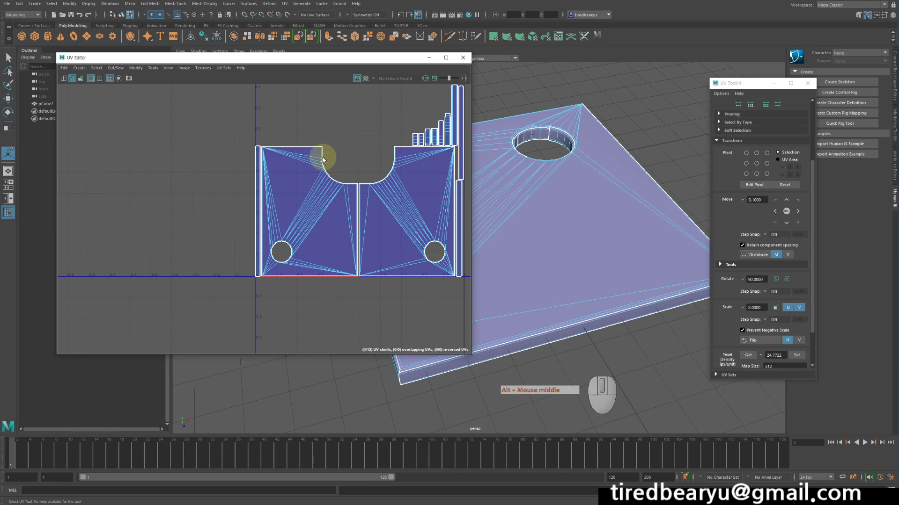
right_click(308, 157)
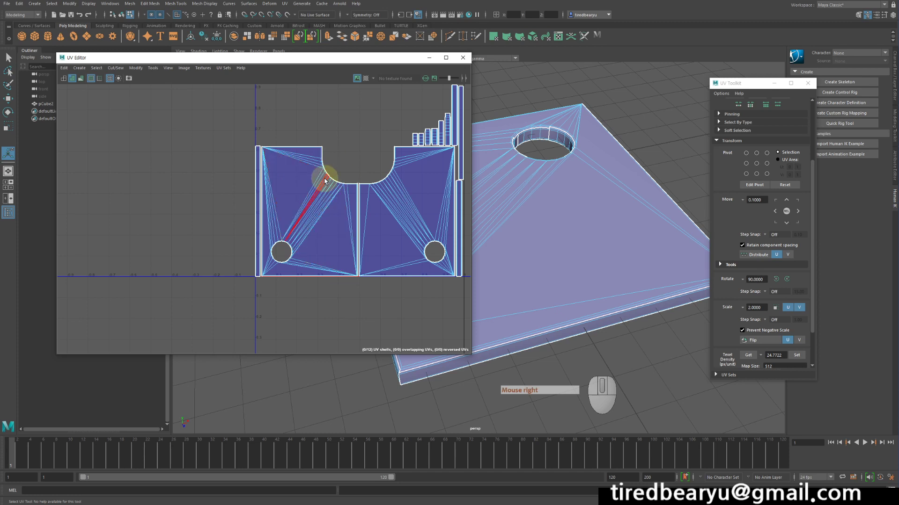
right_click(311, 159)
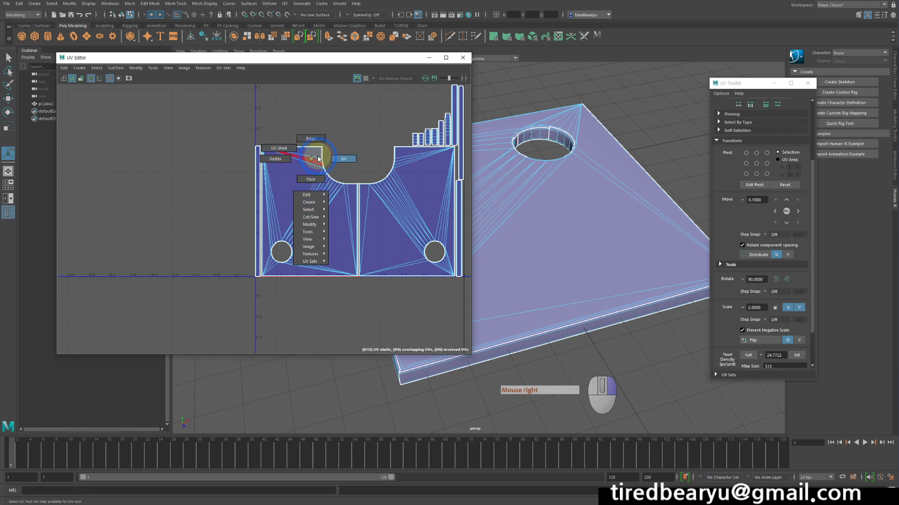
right_click_drag(312, 161, 314, 178)
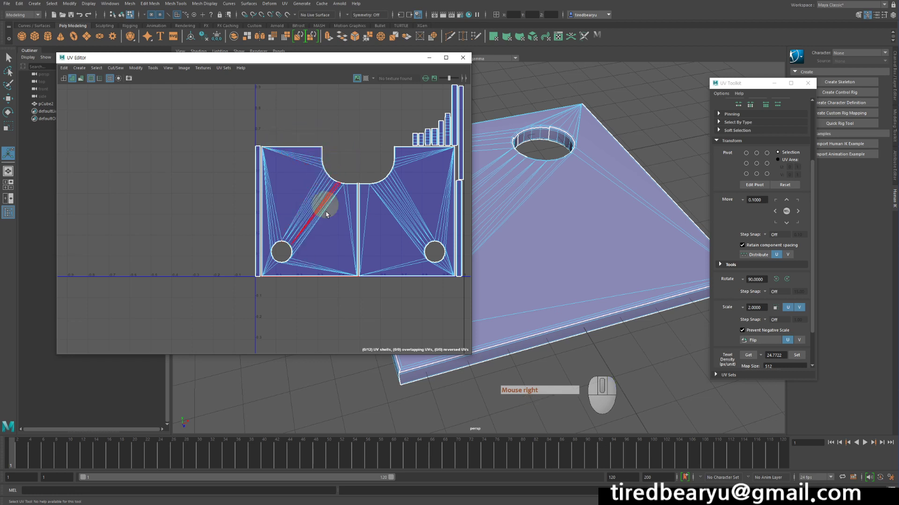
right_click(623, 159)
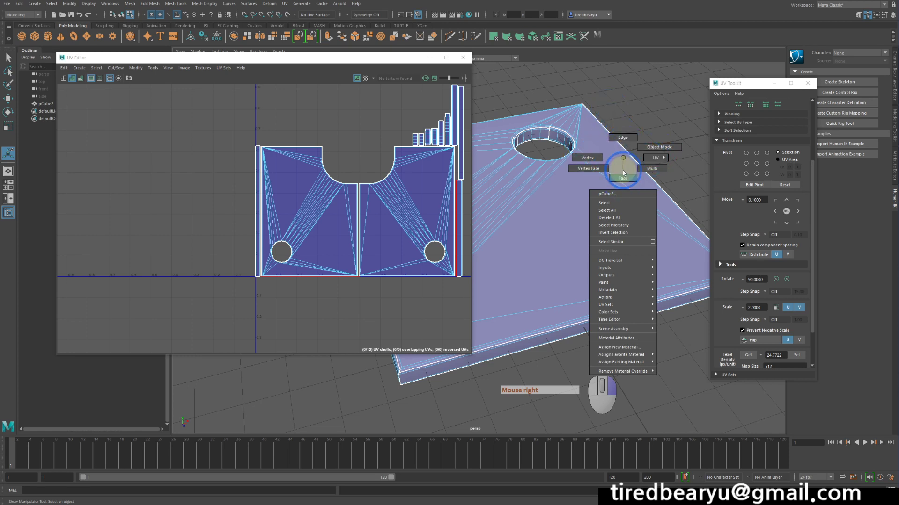
right_click_drag(625, 161, 622, 140)
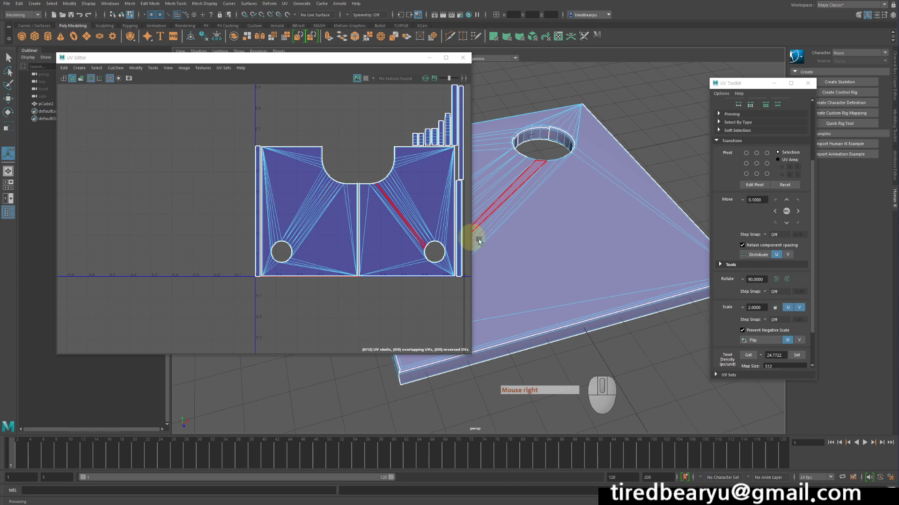
Try moving the UV point at the cutout's upper corner on the first large shell, and undo the move
right_click(297, 167)
right_click_drag(296, 167, 322, 165)
left_click_drag(317, 132, 338, 150)
key("w")
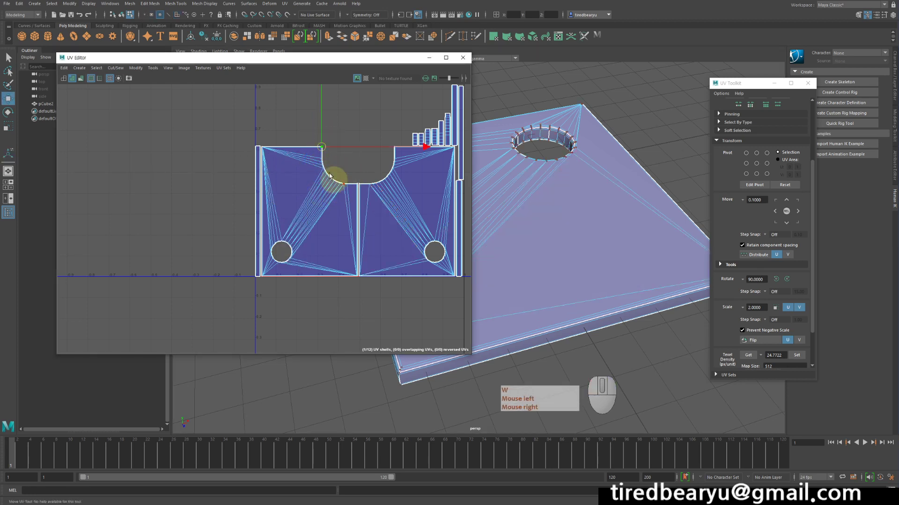
middle_click_drag(329, 176, 357, 248)
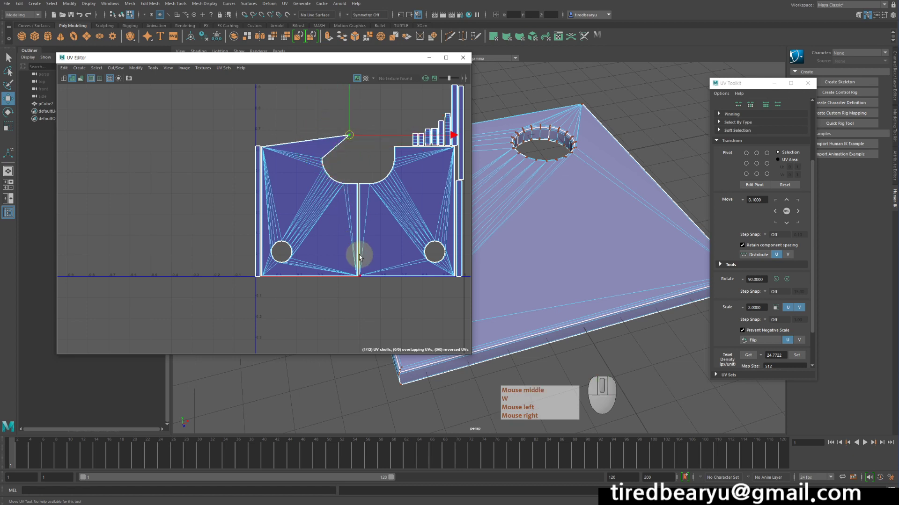
key("z")
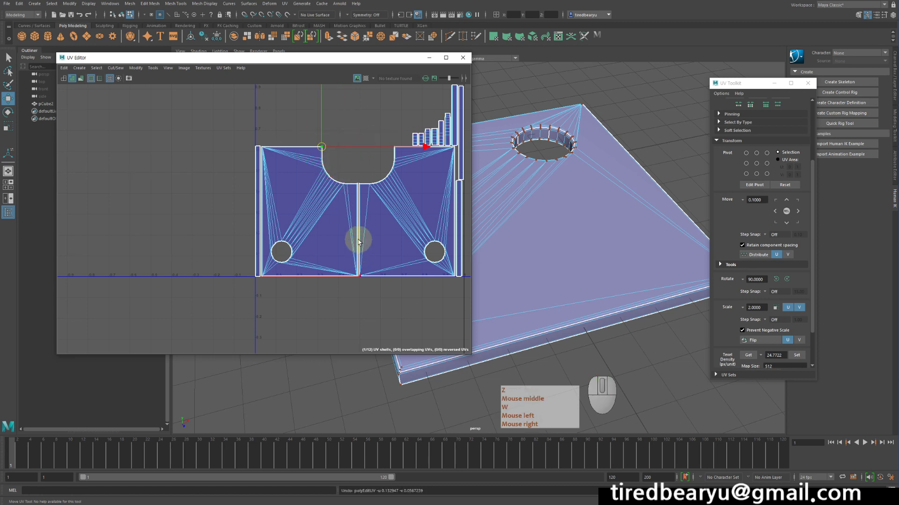
Try moving a group of vertices along the cutout's corner in Vertex mode, undo the moves, and clear the selection
right_click(319, 165)
right_click_drag(319, 165, 283, 163)
left_click_drag(305, 128, 345, 171)
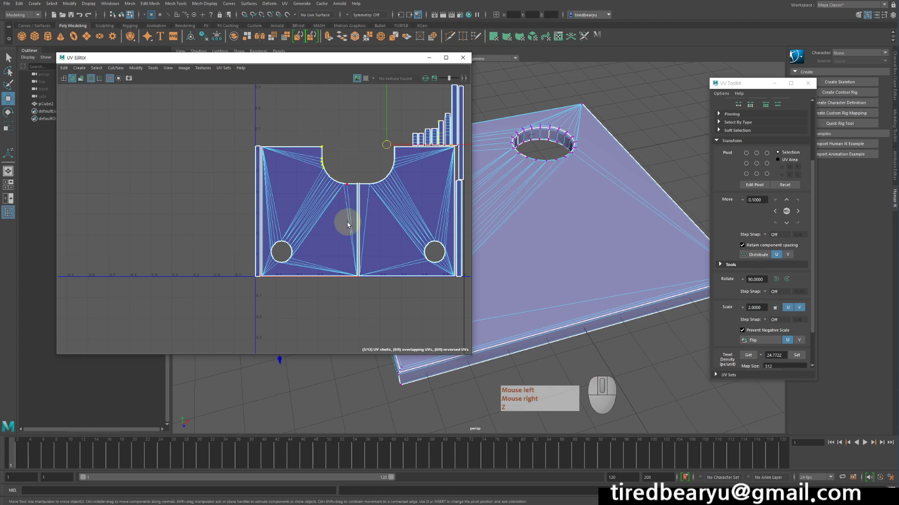
middle_click_drag(338, 182, 315, 197, "alt")
key("w")
key("z")
key("z")
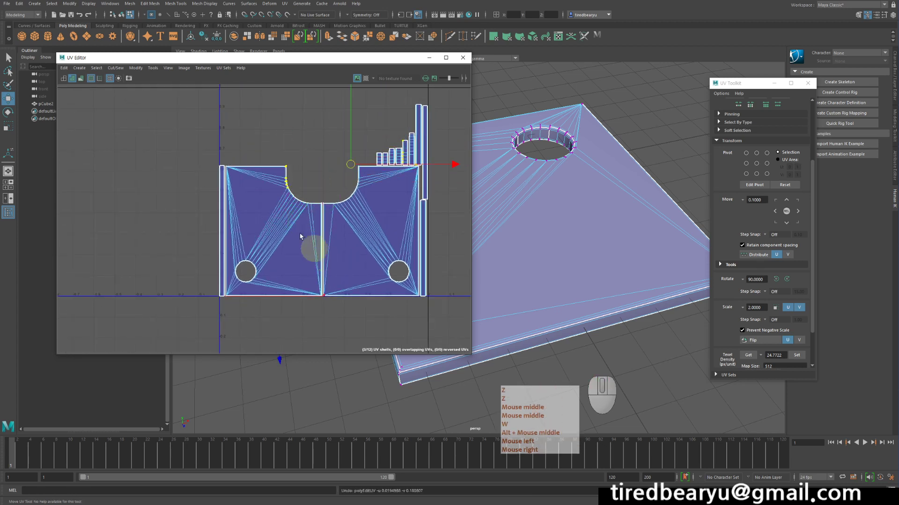
left_click(311, 141)
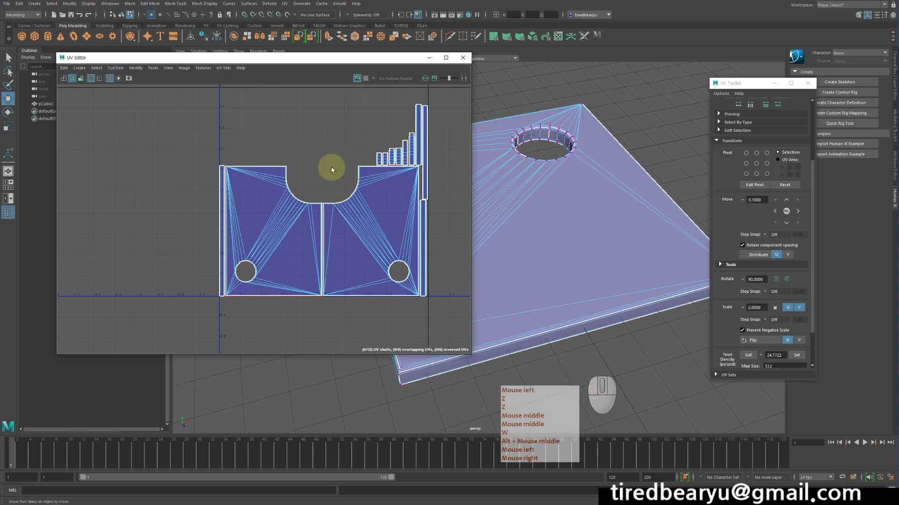
Select the vertices at the cutout's upper corner and examine where they appear on the other UV shells
scroll(280, 182, "up", 2)
middle_click_drag(284, 189, 317, 147, "alt")
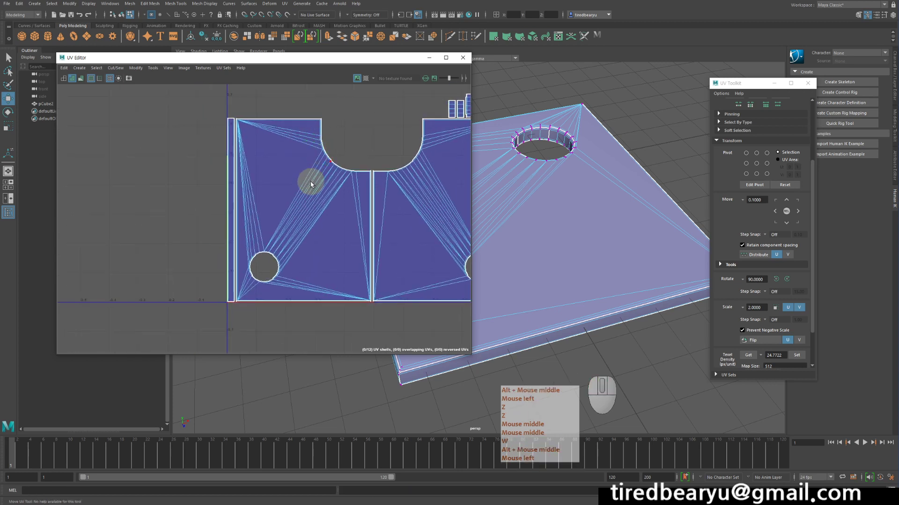
middle_click_drag(307, 177, 307, 198, "alt")
mouse_move(308, 149)
middle_mouse_down("alt")
mouse_move(311, 140)
mouse_move(309, 148)
middle_mouse_up("alt")
left_click_drag(310, 148, 335, 177)
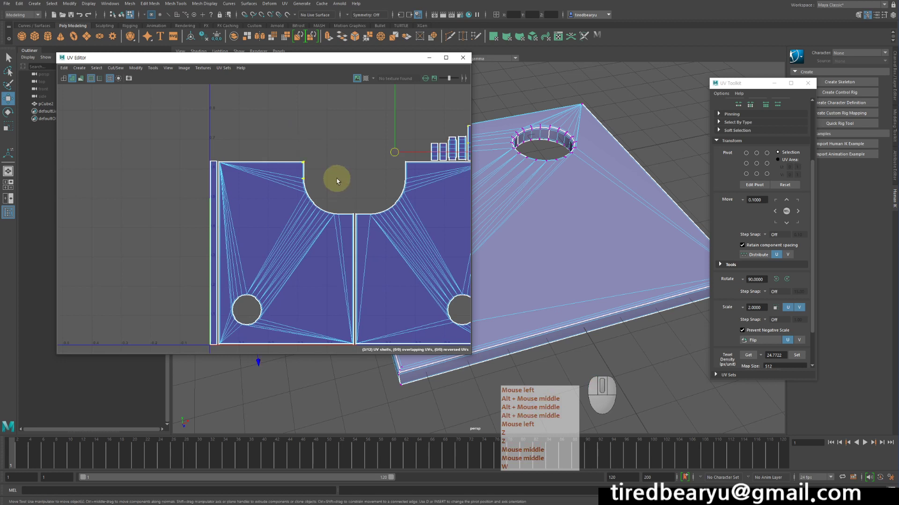
middle_click_drag(335, 177, 287, 194, "alt")
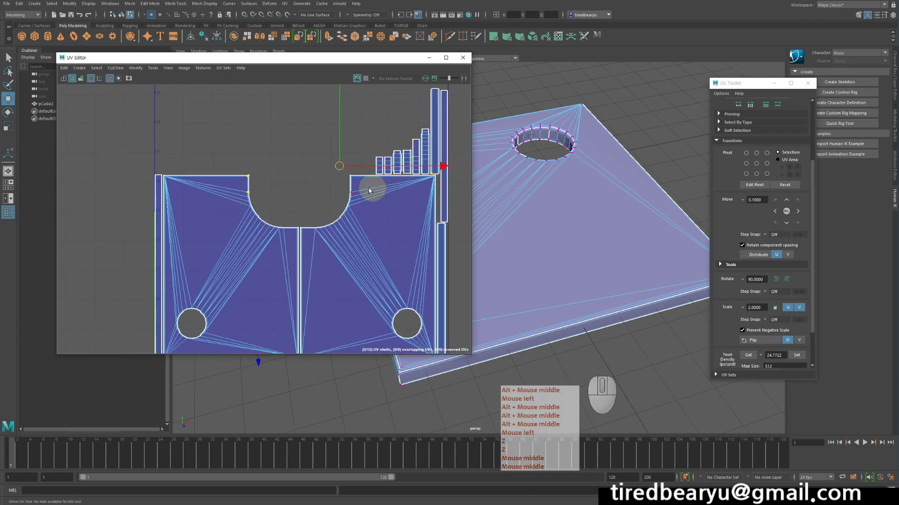
Try moving a single vertex at the cutout's upper corner in a close-up view, and undo the move
scroll(249, 180, "up", 5, "alt")
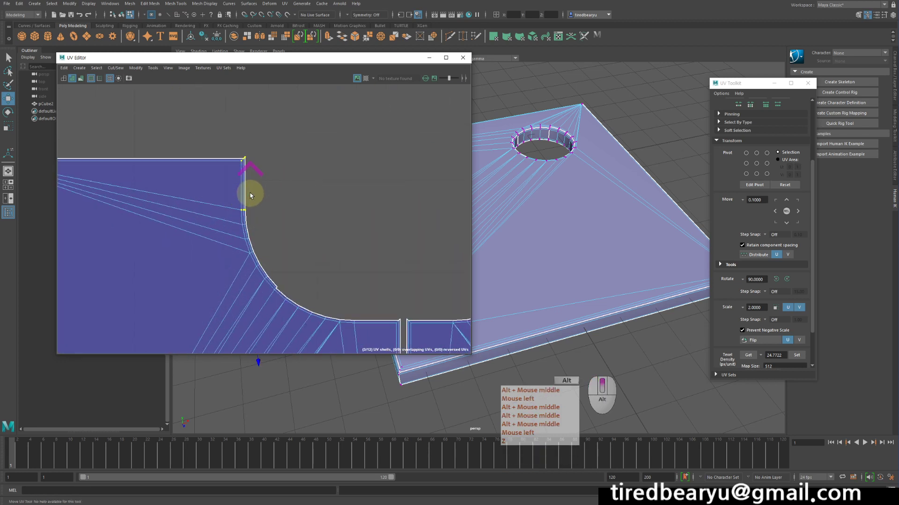
middle_click_drag(250, 195, 300, 191, "alt")
left_click(293, 185)
right_click_drag(293, 184, 53, 135, "alt")
middle_click_drag(361, 158, 231, 159, "alt")
right_click_drag(289, 155, 25, 114, "alt")
key("w")
middle_click_drag(329, 208, 310, 250)
key("z")
scroll(246, 194, "up", 6, "alt")
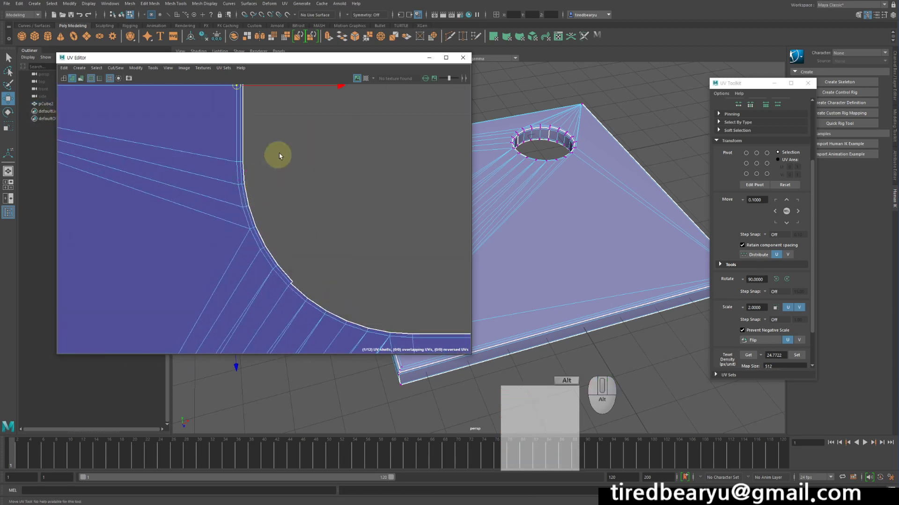
middle_click_drag(279, 156, 332, 193, "alt")
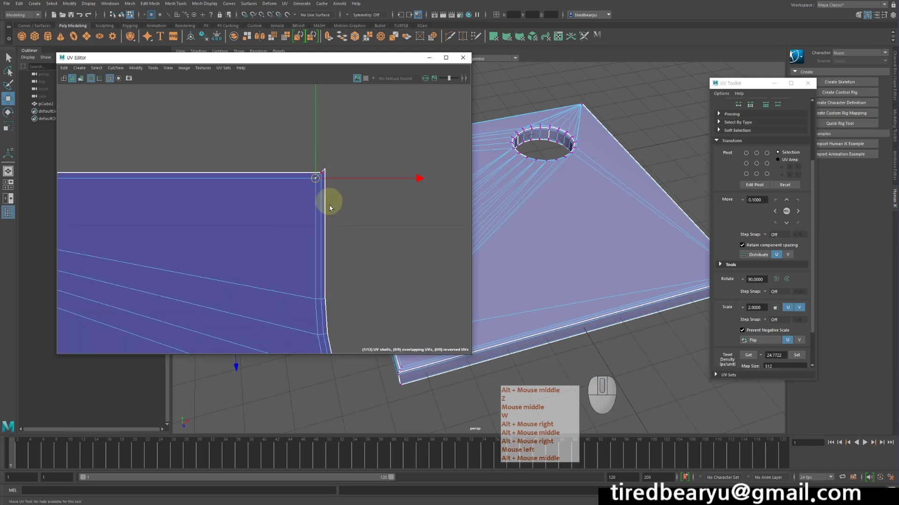
Select the shared vertex at the cutout's upper corner, try moving its points across the shells, and undo the move
left_click(329, 168)
right_click_drag(335, 209, 19, 143, "alt")
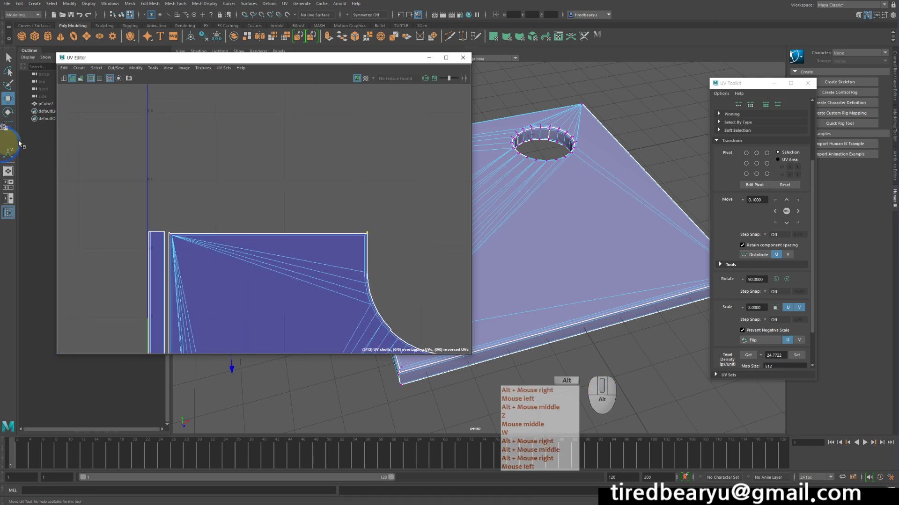
middle_click_drag(330, 232, 142, 167, "alt")
right_click_drag(323, 188, 197, 161, "alt")
middle_click_drag(298, 193, 140, 140, "alt")
middle_click_drag(294, 164, 372, 247, "alt")
middle_click_drag(413, 192, 455, 137, "alt")
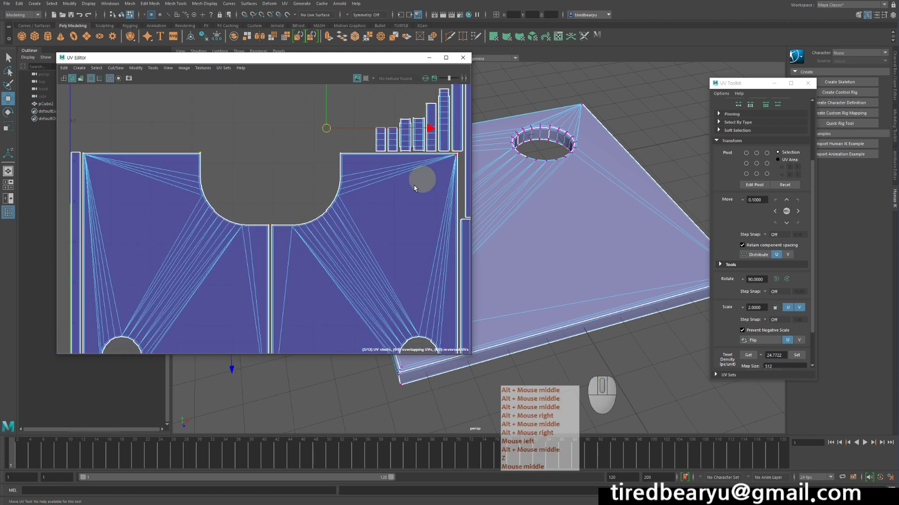
key("w")
right_click_drag(400, 209, 223, 153, "alt")
middle_click_drag(311, 226, 294, 238)
key("z")
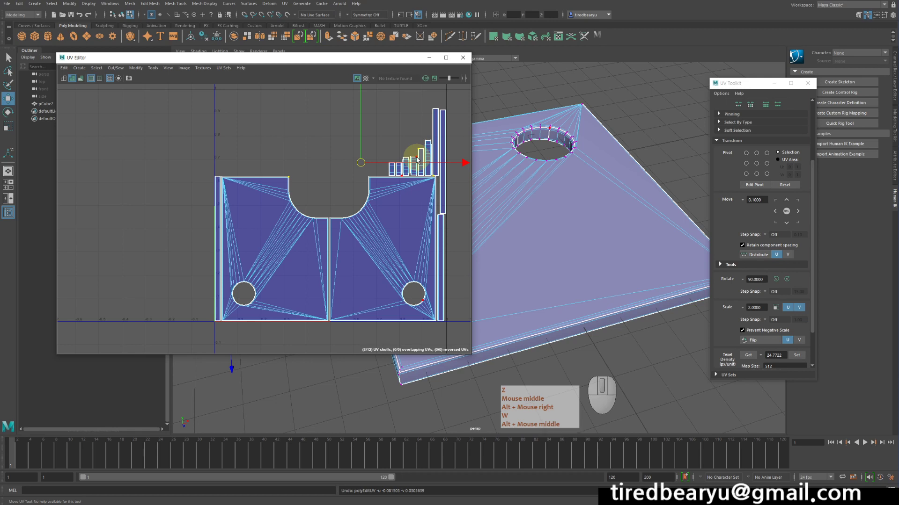
Try moving only the UVs at the first large shell's cutout corner in UV mode, and undo the moves
scroll(317, 209, "up", 3, "alt")
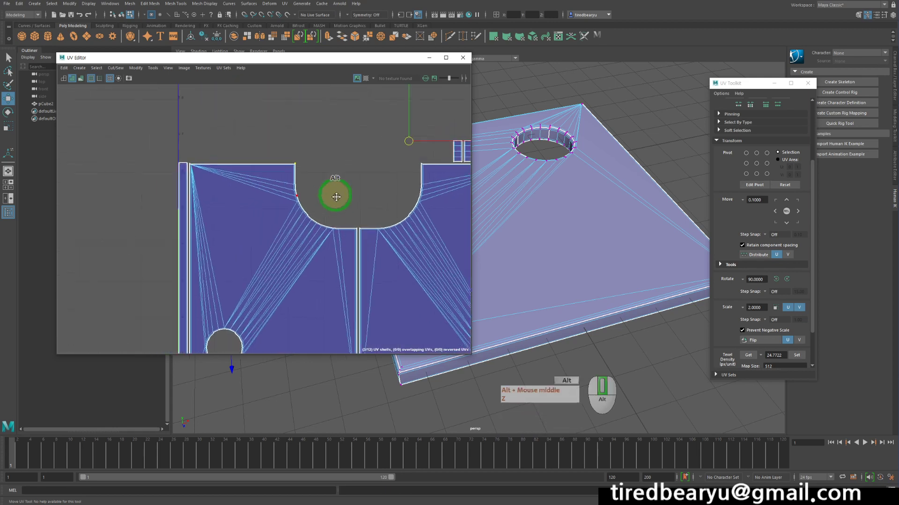
middle_click_drag(336, 197, 283, 140, "alt")
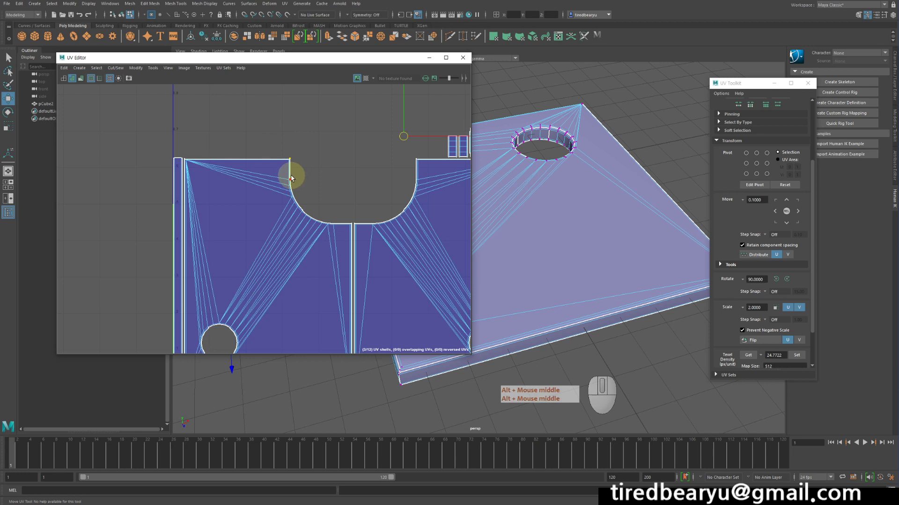
right_click_drag(265, 172, 300, 173)
left_click_drag(282, 143, 310, 168)
middle_click_drag(350, 194, 327, 190)
key("z")
key("z")
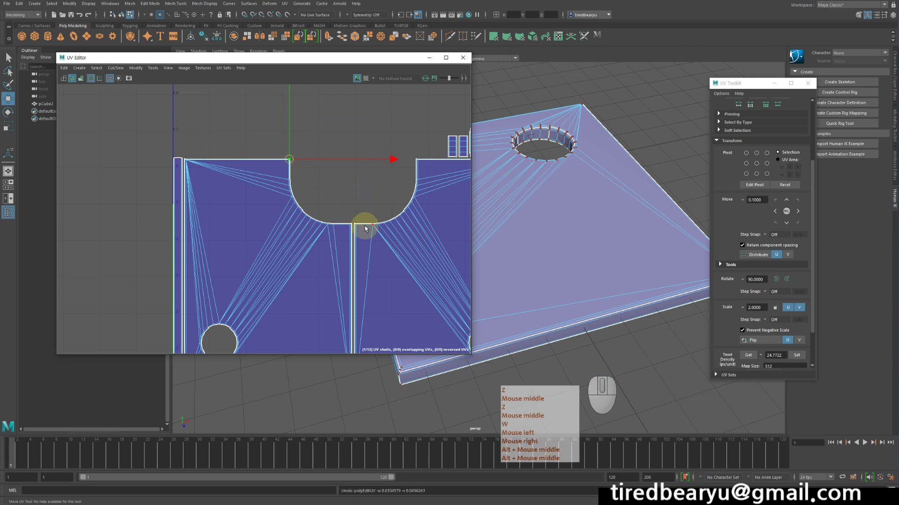
Select the two large shells in UV Shell mode to examine which plate faces they cover
right_click_drag(273, 180, 244, 170)
right_click_drag(337, 205, 206, 150, "alt")
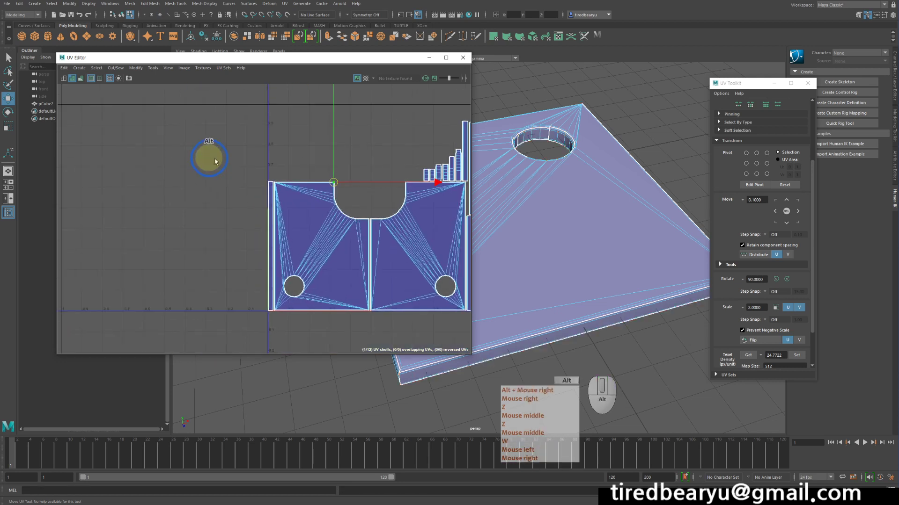
middle_click_drag(206, 151, 303, 174, "alt")
left_click(307, 183)
left_click(347, 170)
left_click(312, 189)
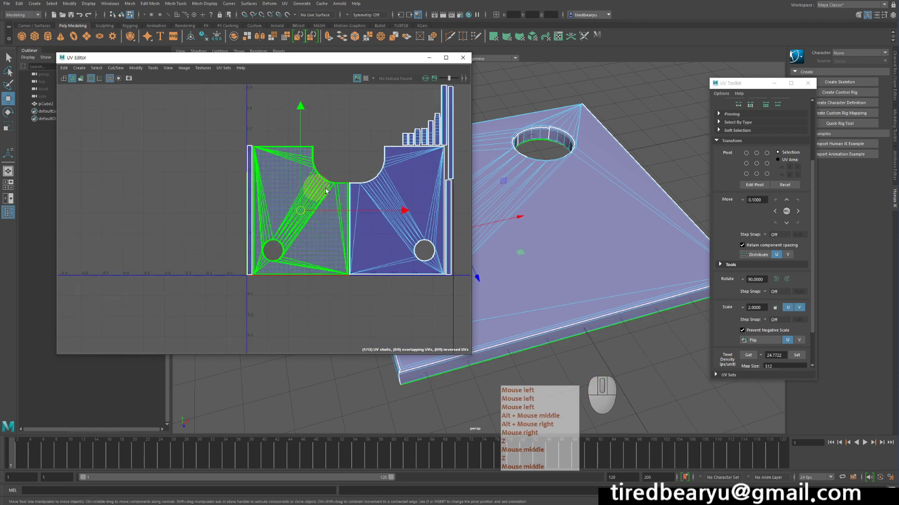
left_click(389, 197)
middle_click_drag(390, 196, 288, 219, "alt")
Select the narrow strip shells one after another to match them with the plate's side and hole walls
left_click(341, 153)
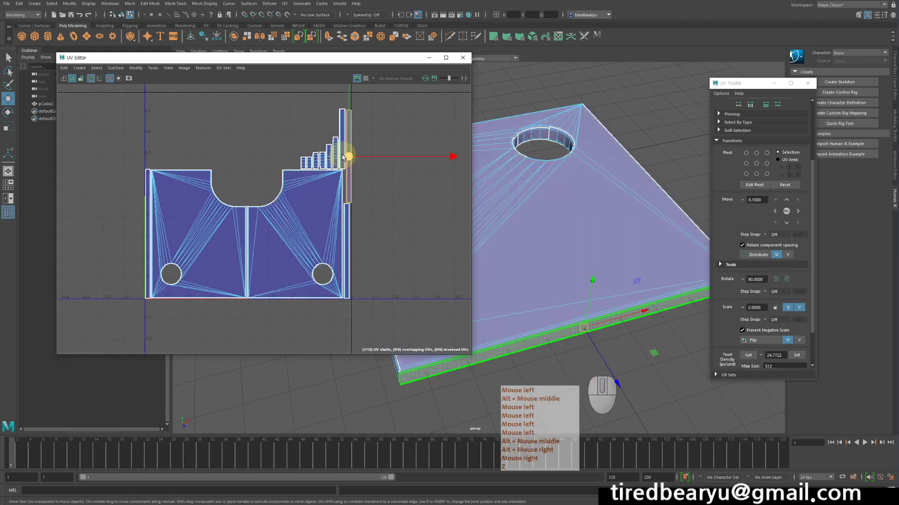
left_click(342, 146)
left_click(343, 141)
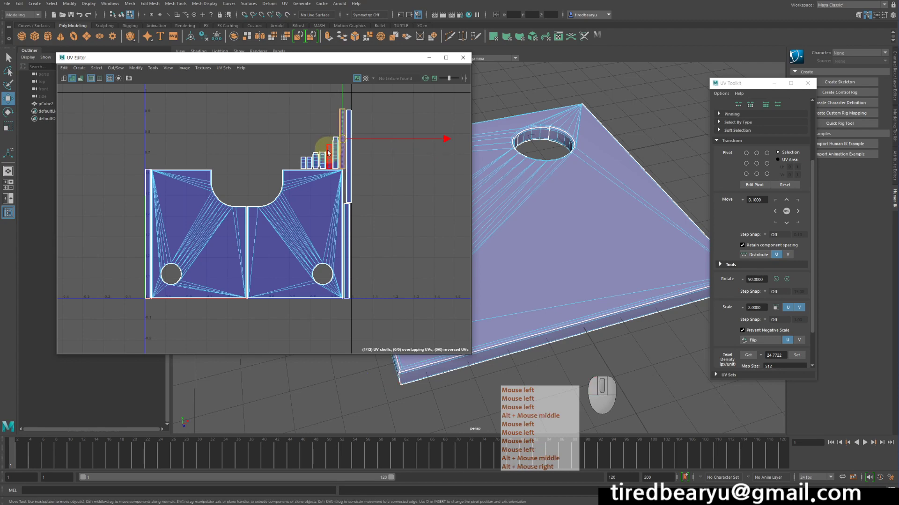
left_click(324, 159)
left_click(315, 161)
left_click(307, 161)
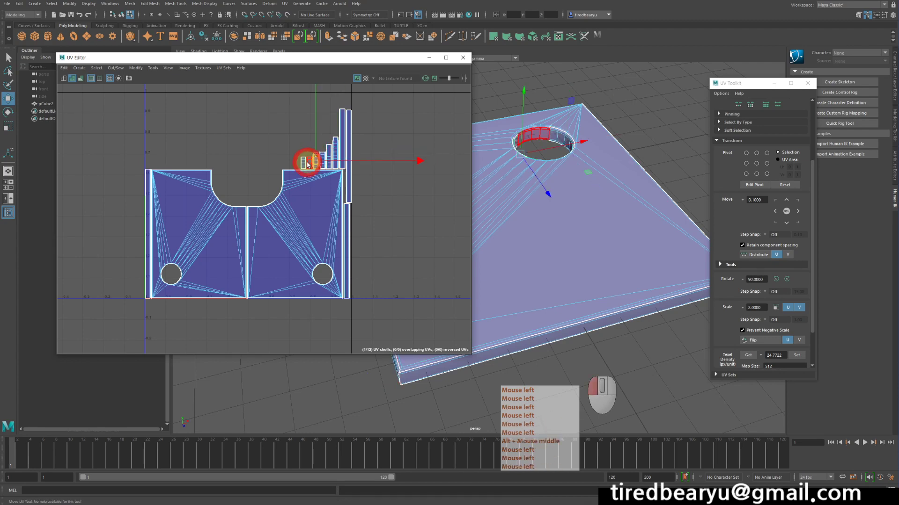
left_click(303, 162)
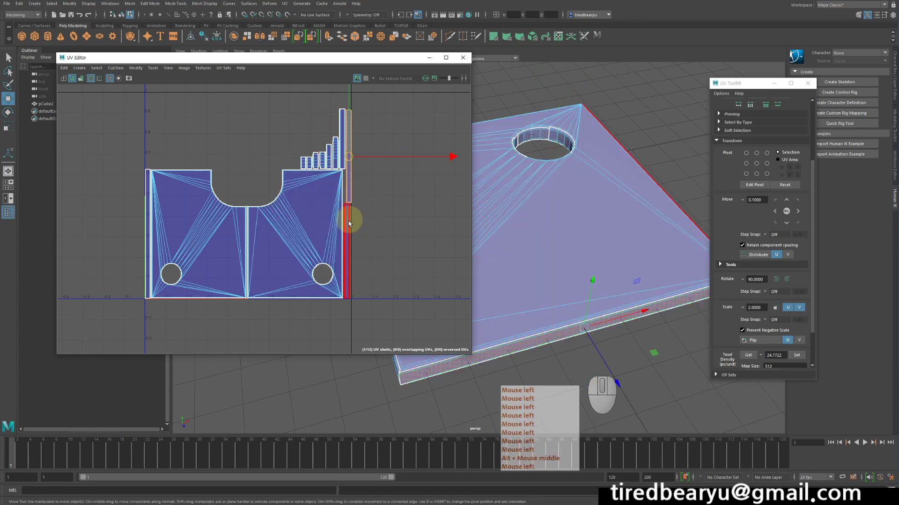
Try moving the narrow strip shell at the outer side of the first large shell, and undo the move
left_click(318, 225)
left_click(172, 230)
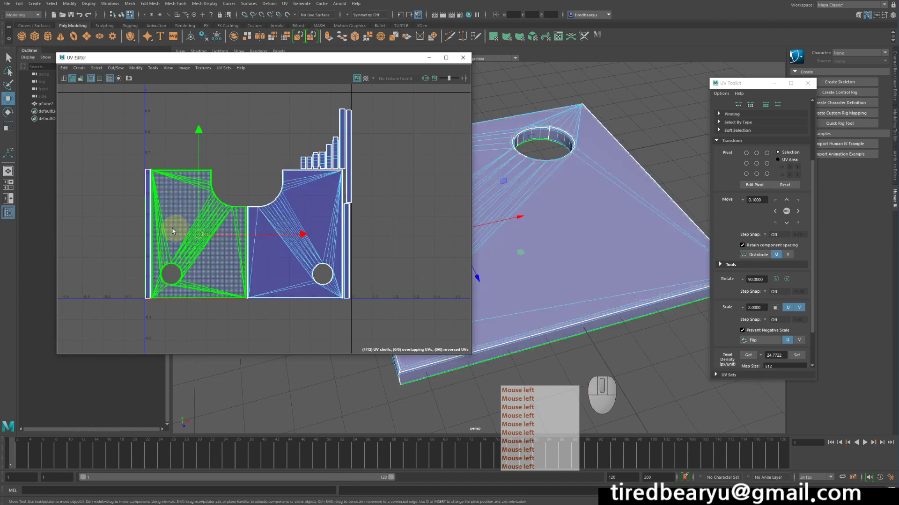
left_click(148, 220)
middle_click_drag(149, 221, 197, 208)
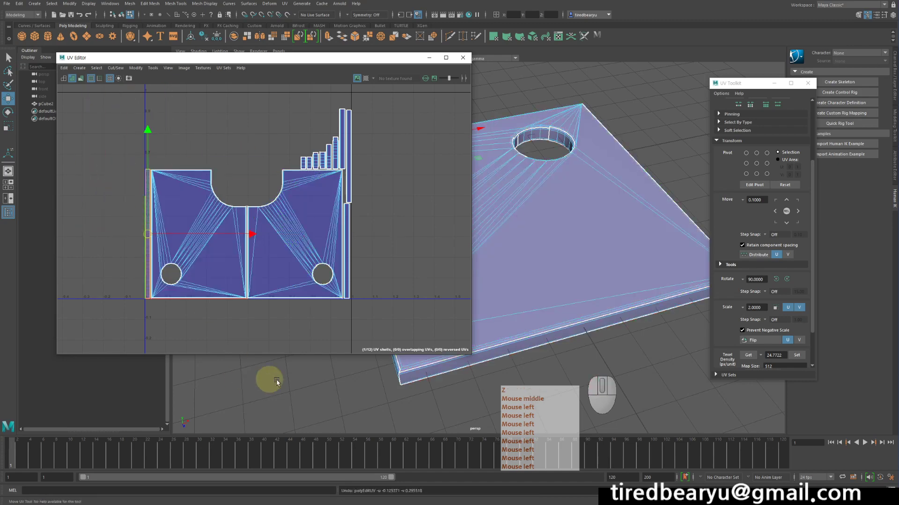
Select the upper border edge of the first large shell in Edge mode
right_click_drag(307, 186, 283, 164, "alt")
right_click(284, 184)
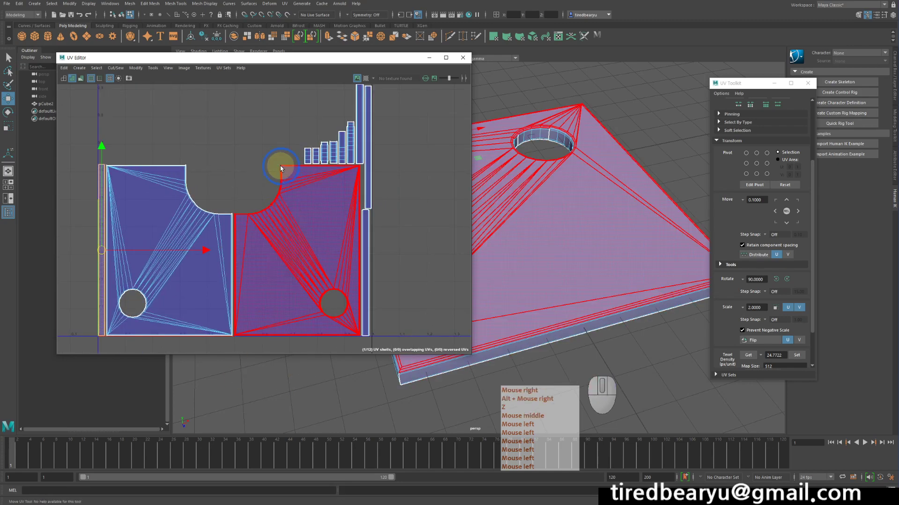
scroll(220, 174, "up", 1)
middle_click_drag(300, 150, 239, 228, "alt")
scroll(315, 188, "up", 4, "alt")
scroll(316, 187, "up", 2, "alt")
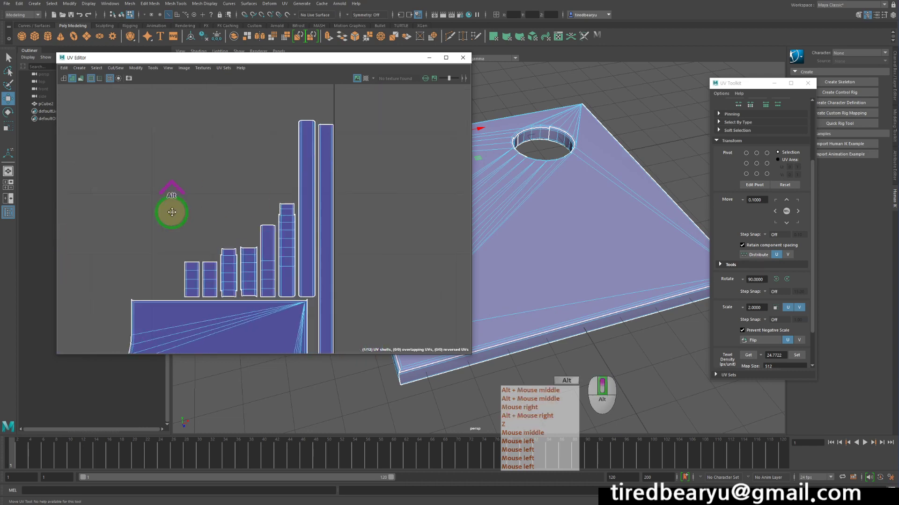
middle_click_drag(171, 211, 453, 111, "alt")
middle_click_drag(215, 229, 394, 178, "alt")
scroll(289, 151, "up", 2, "alt")
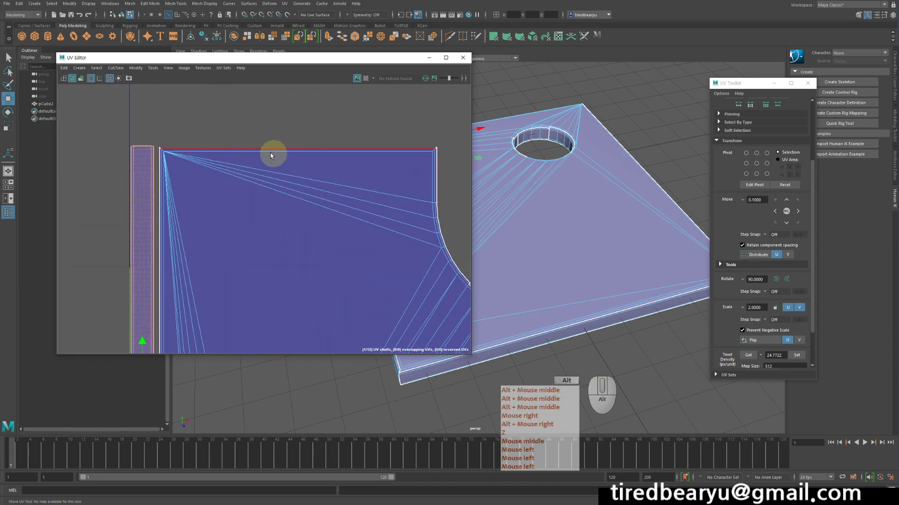
left_click(237, 148)
right_click_drag(387, 226, 254, 168, "alt")
middle_click_drag(254, 169, 336, 201, "alt")
right_click_drag(335, 200, 271, 208, "alt")
middle_click_drag(272, 208, 321, 199, "alt")
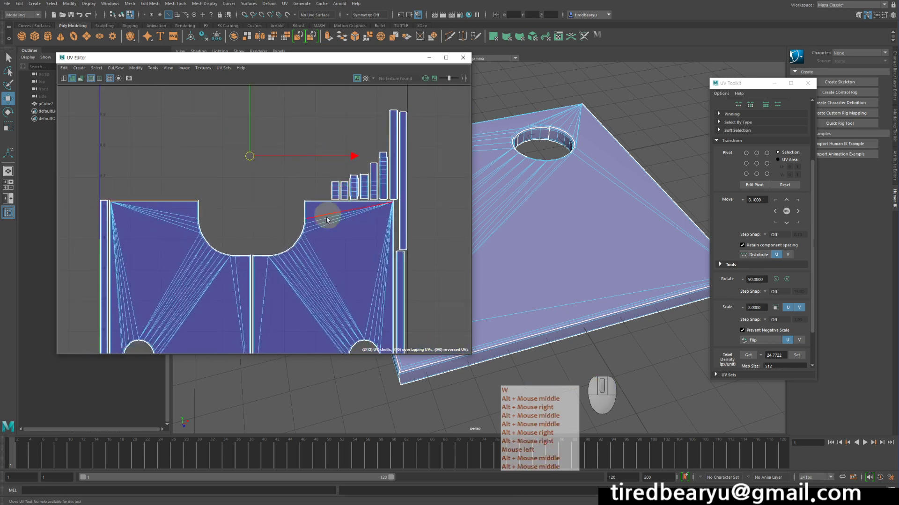
Try moving the selected border edge together with its counterpart on the strip shell, and undo the moves
middle_click_drag(361, 245, 358, 145)
key("z")
middle_click_drag(366, 237, 360, 200)
key("z")
key("z")
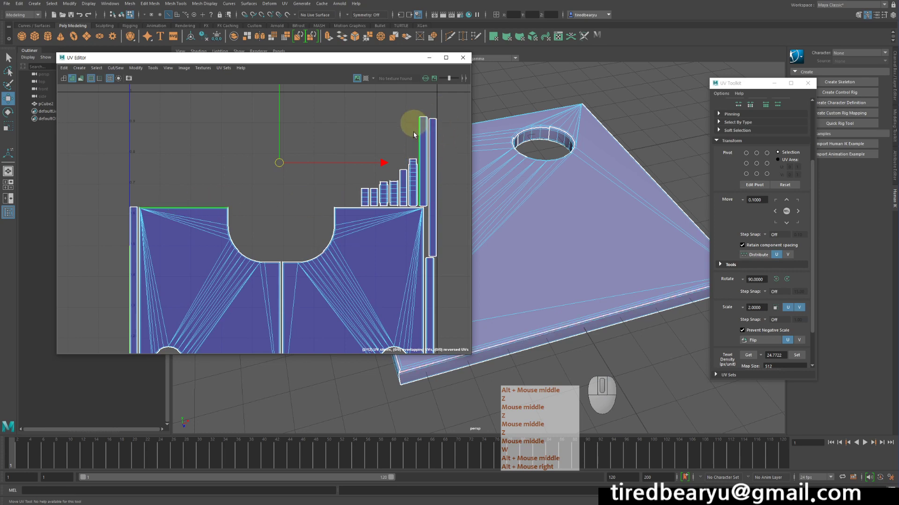
Inspect the selected border edge on the model, attach the matching strip shell there with Move and Sew, and clear the selection
left_click_drag(556, 214, 602, 206, "alt")
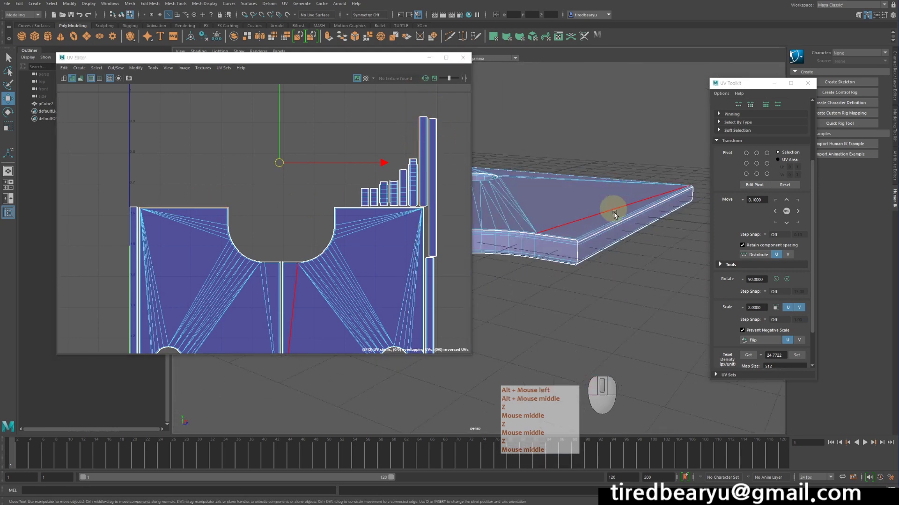
key("f")
middle_click_drag(602, 206, 567, 245, "alt")
left_click_drag(568, 244, 594, 216, "alt")
middle_click_drag(246, 213, 234, 195, "alt")
left_click(424, 176)
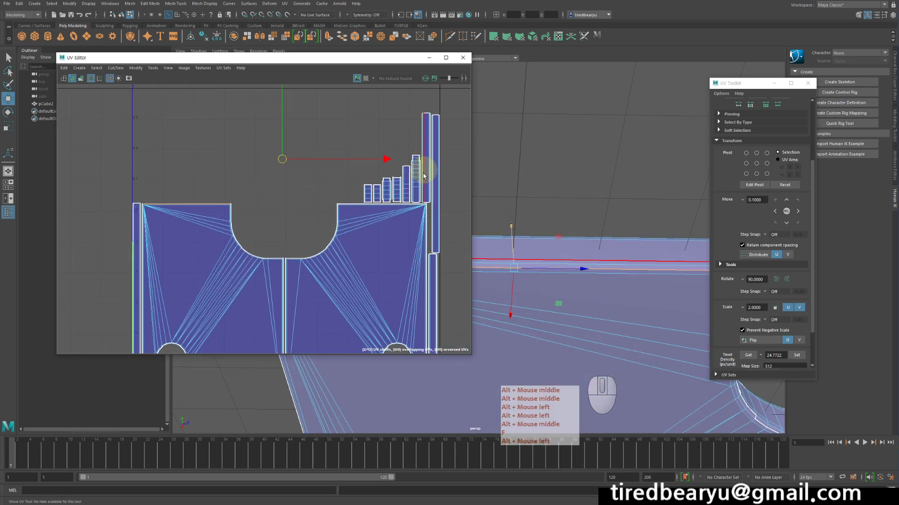
left_click(115, 68)
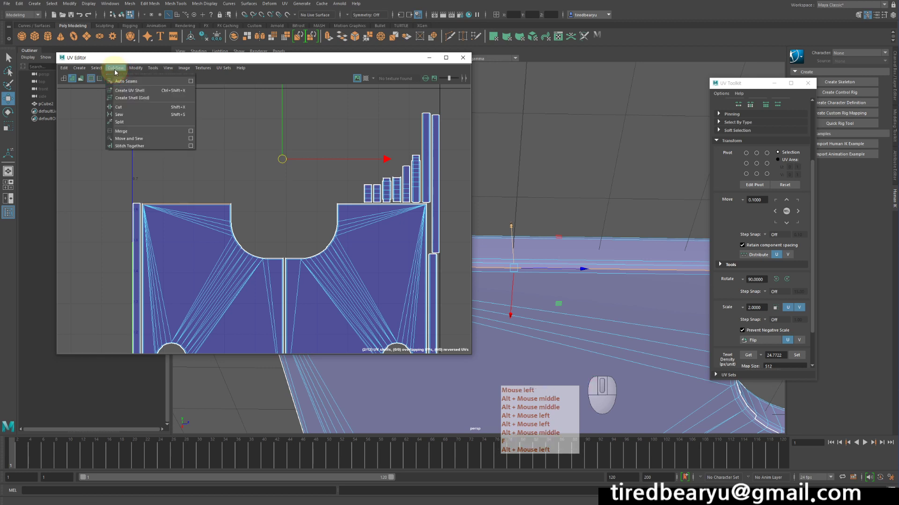
left_click(134, 139)
left_click(173, 190)
Select the edge along the sewn seam between the first large shell and its strip to inspect the join
scroll(243, 168, "up", 5, "alt")
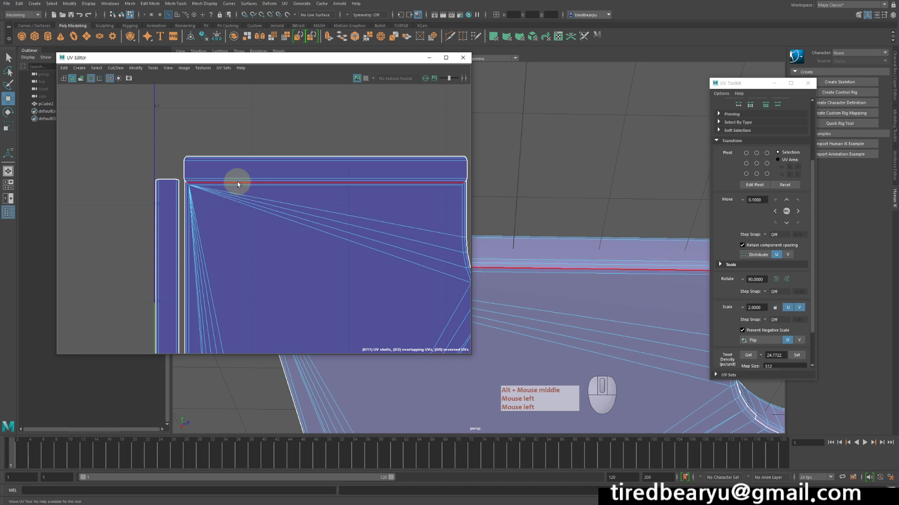
middle_click_drag(337, 177, 265, 168, "alt")
left_click(253, 174)
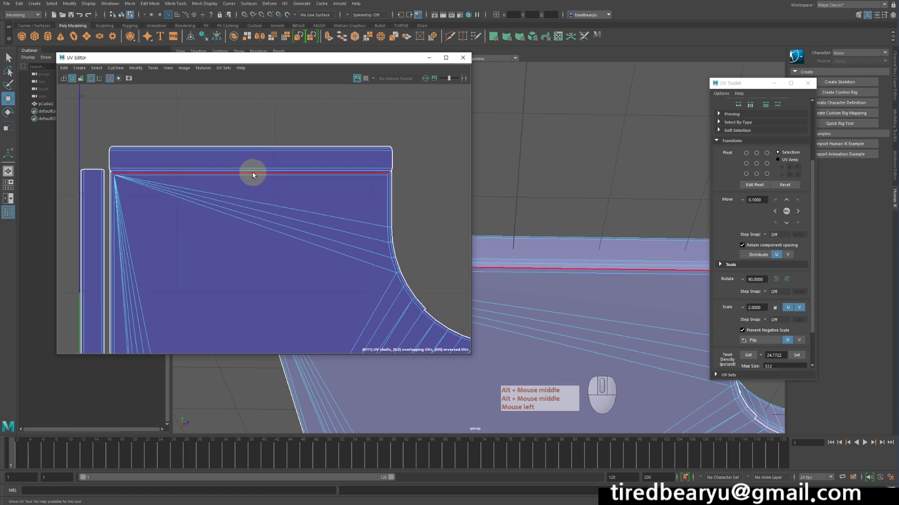
left_click(254, 171)
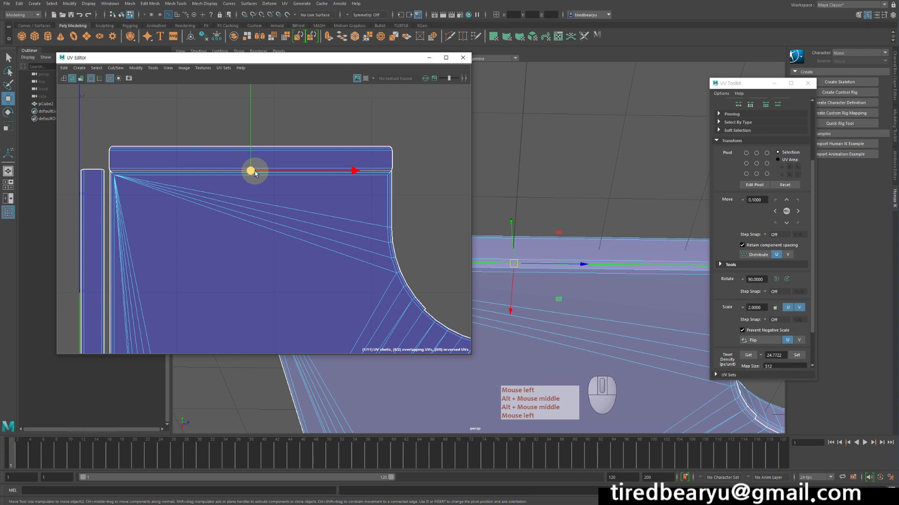
Try moving the outer corner vertex of the sewn strip in Vertex mode, and undo the move
middle_click_drag(375, 136, 340, 131, "alt")
right_click_drag(343, 136, 449, 140)
middle_click_drag(372, 135, 359, 150, "alt")
left_click(348, 150)
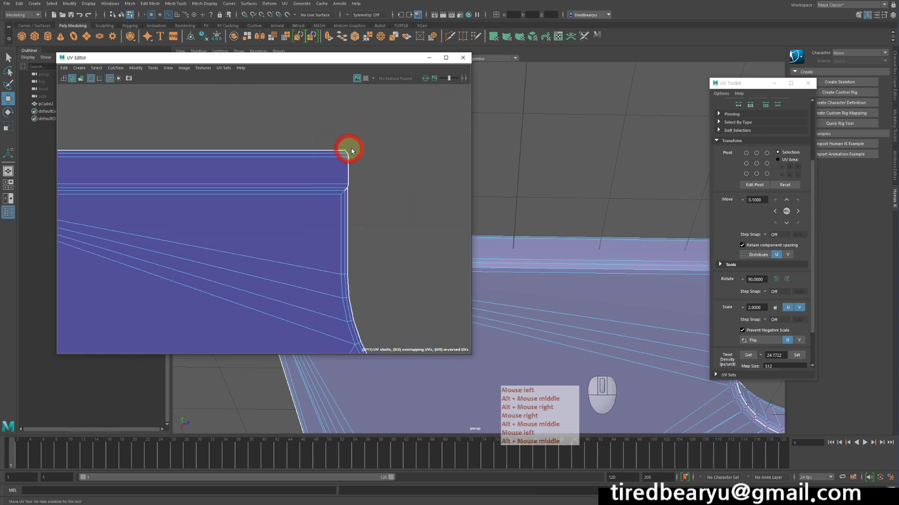
right_click_drag(347, 150, 131, 116, "alt")
key("w")
right_click_drag(390, 164, 304, 148, "alt")
key("f")
key("g")
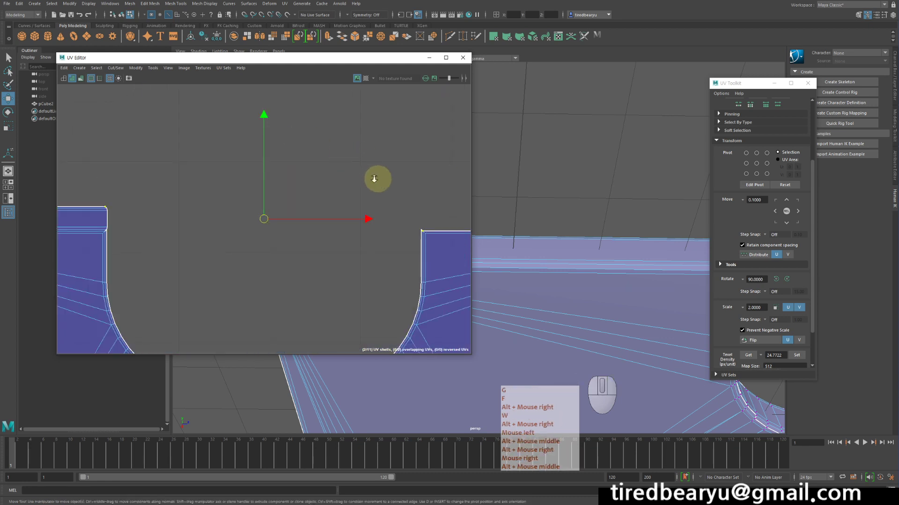
right_click_drag(374, 179, 307, 147, "alt")
middle_click_drag(307, 146, 287, 101)
key("z")
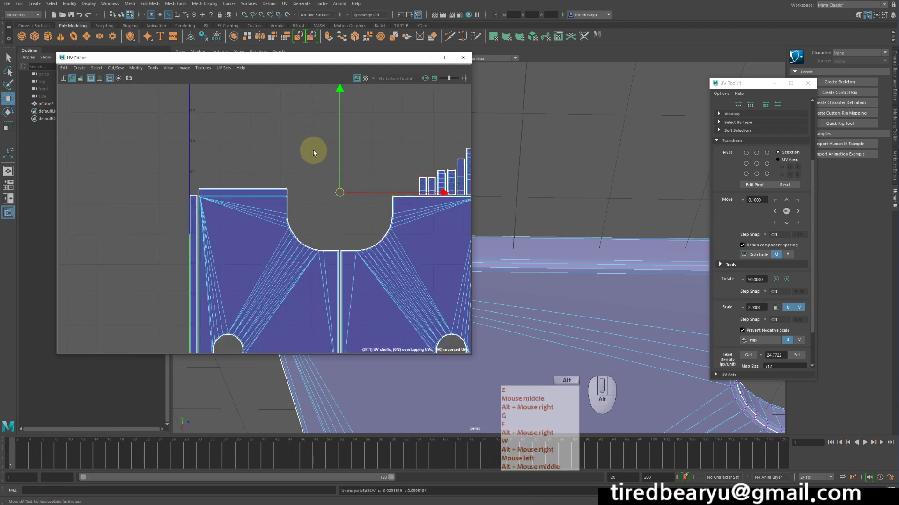
Try joining the selected vertex's UVs across the two shells with Sew, and undo the operation
right_click_drag(313, 151, 412, 248, "alt")
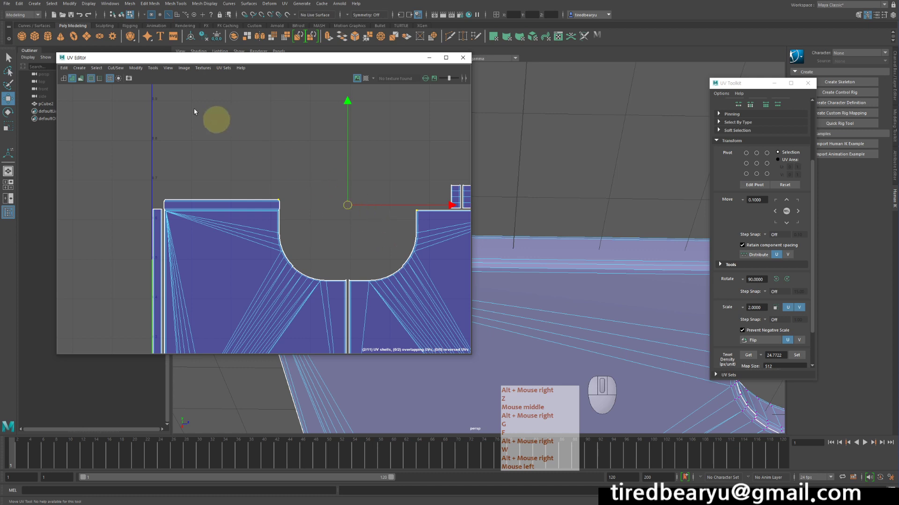
left_click(117, 69)
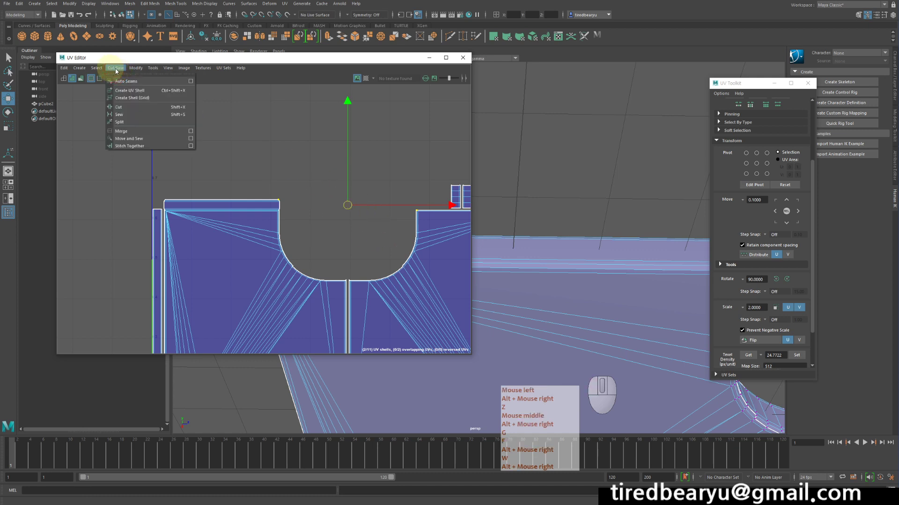
left_click(133, 114)
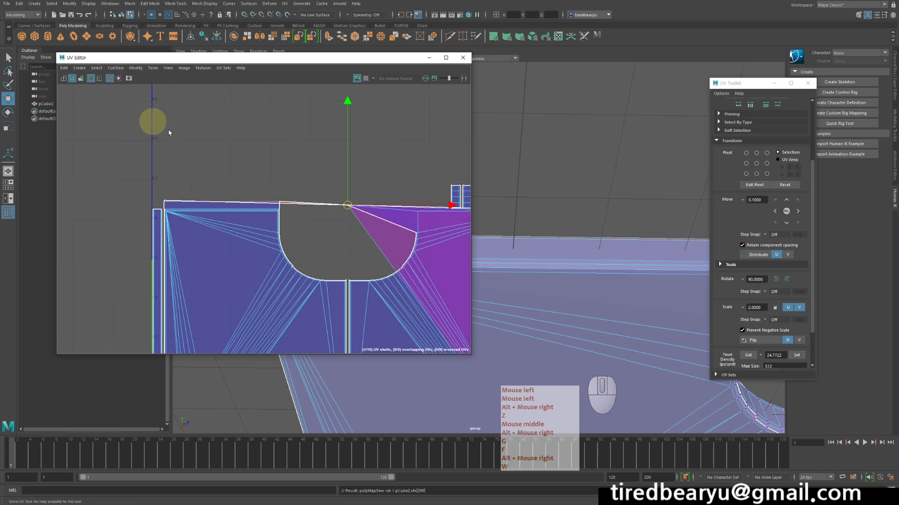
key("z")
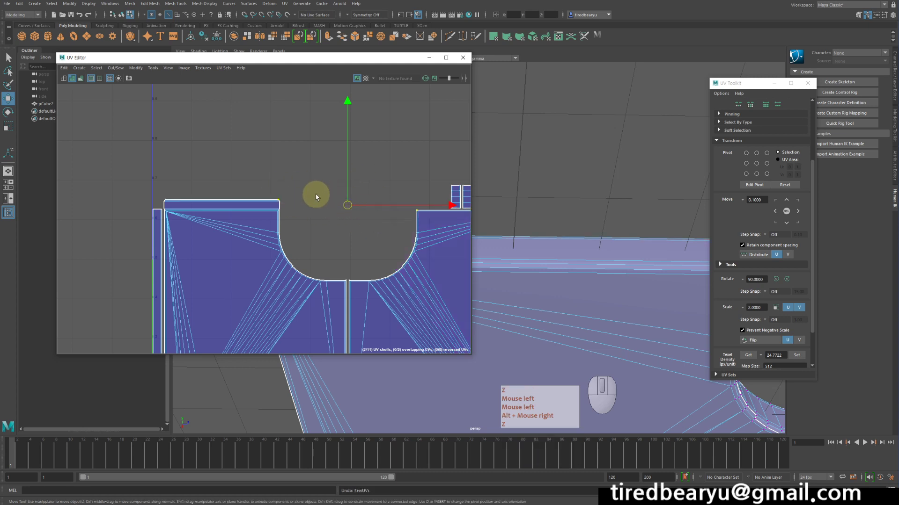
In Edge mode, select the outer vertical border edge of the first large shell and attach its side strip with Move and Sew
middle_click_drag(236, 251, 254, 165, "alt")
right_click_drag(254, 165, 250, 143)
middle_click_drag(269, 145, 283, 215, "alt")
right_click_drag(283, 215, 254, 182, "alt")
middle_click_drag(255, 183, 279, 159, "alt")
right_click_drag(279, 159, 328, 164, "alt")
middle_click_drag(259, 152, 314, 178, "alt")
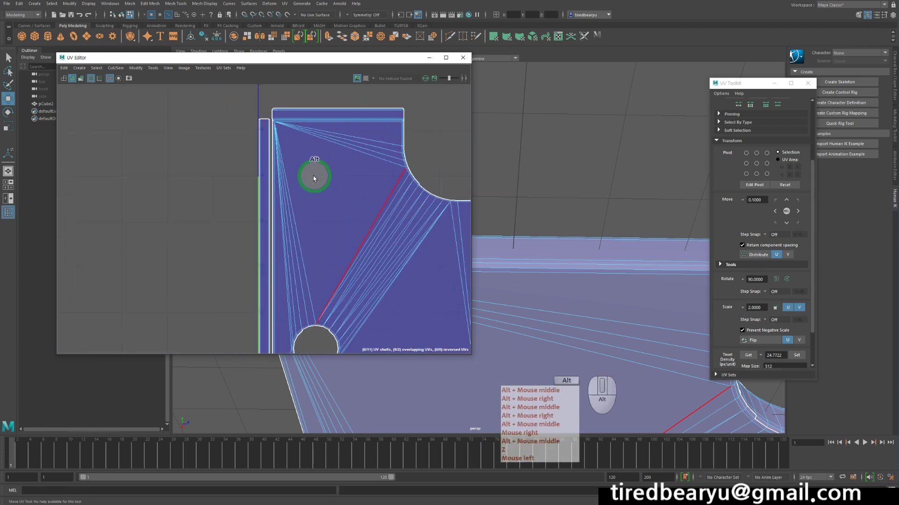
right_click_drag(313, 178, 367, 162, "alt")
middle_click_drag(337, 158, 300, 145, "alt")
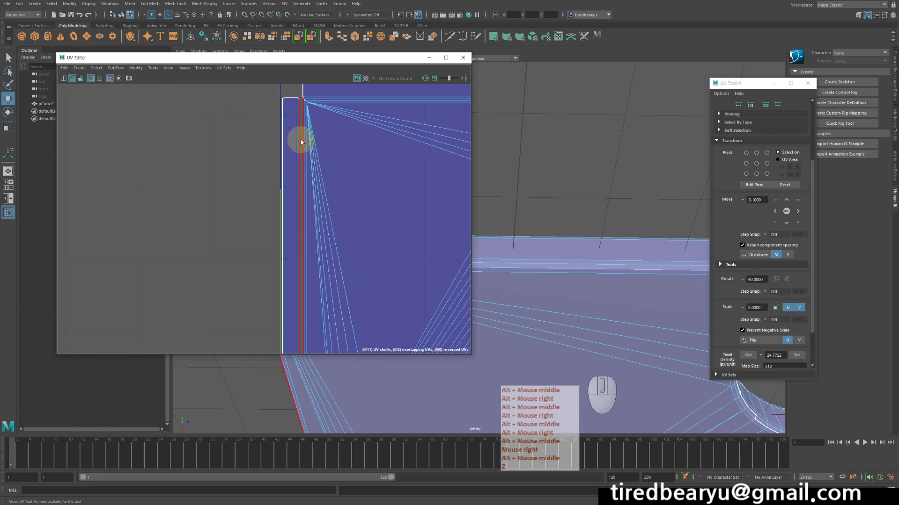
left_click(300, 139)
right_click_drag(361, 160, 218, 151, "alt")
middle_click_drag(375, 192, 272, 145, "alt")
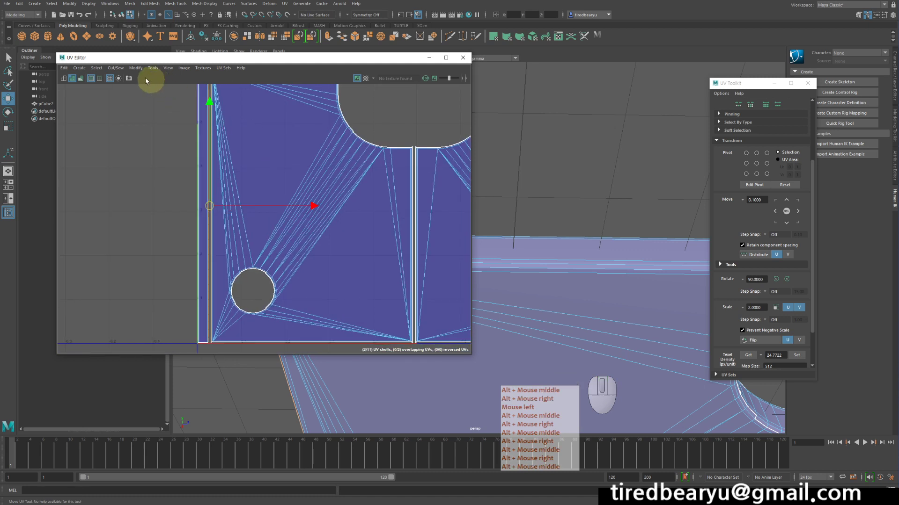
left_click(117, 69)
left_click(136, 136)
Select the border edge along the gap between the two large shells to examine its matching edges
right_click_drag(213, 171, 186, 168, "alt")
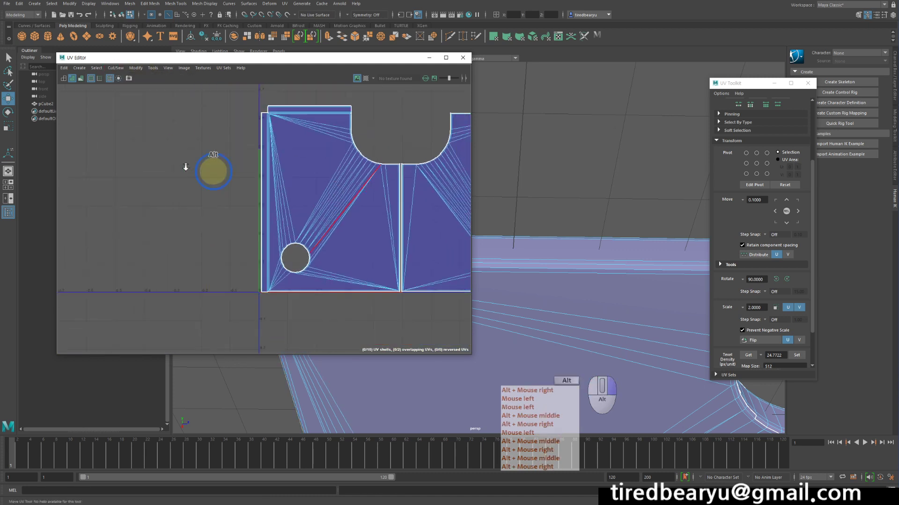
middle_click_drag(340, 163, 220, 177, "alt")
middle_click_drag(281, 187, 301, 187, "alt")
right_click_drag(301, 187, 311, 203, "alt")
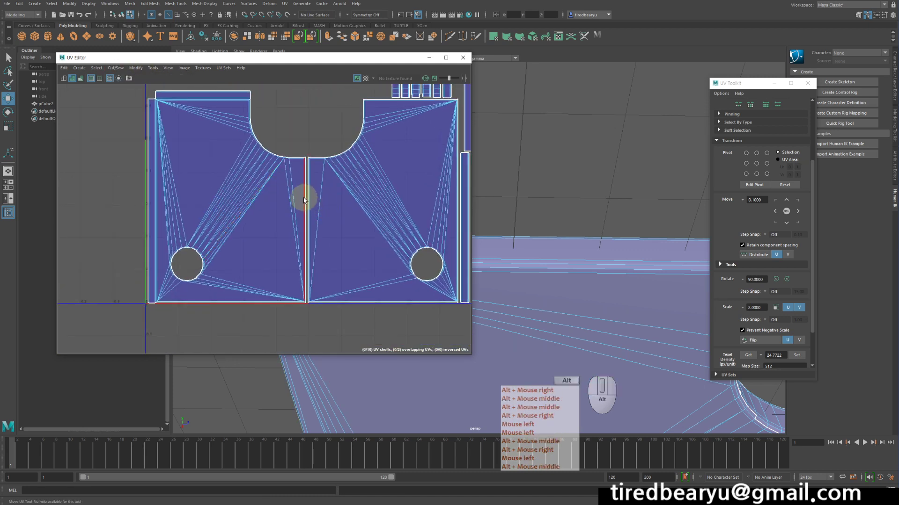
middle_click_drag(290, 192, 272, 183, "alt")
right_click_drag(271, 183, 273, 178, "alt")
middle_click_drag(274, 178, 271, 175, "alt")
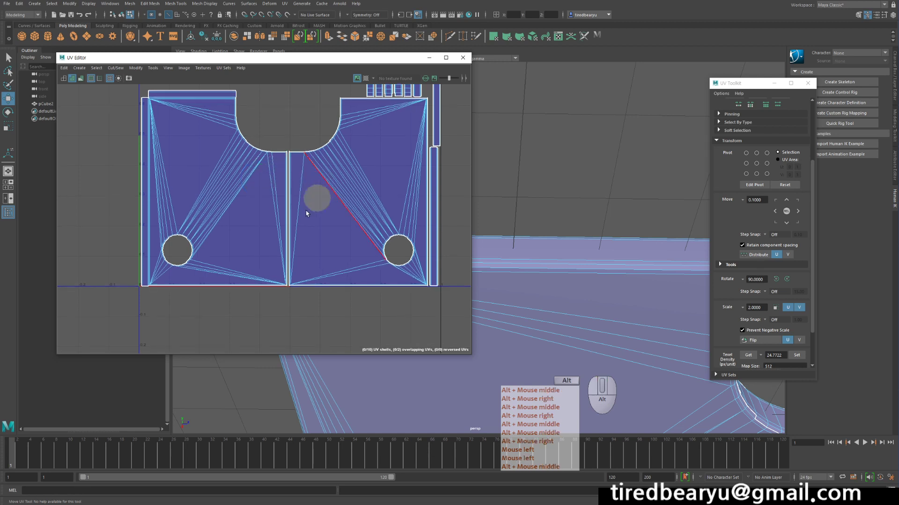
left_click(202, 282)
middle_click_drag(236, 321, 217, 287, "alt")
right_click_drag(216, 286, 251, 305, "alt")
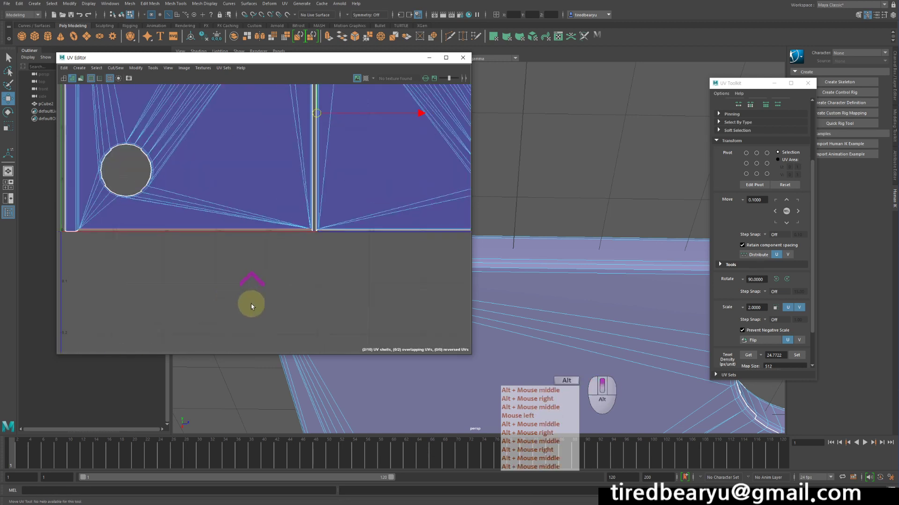
Select the lower border edge of the first large shell and attach the matching strip shell there with Move and Sew
middle_click_drag(251, 304, 230, 227, "alt")
scroll(182, 248, "up", 2)
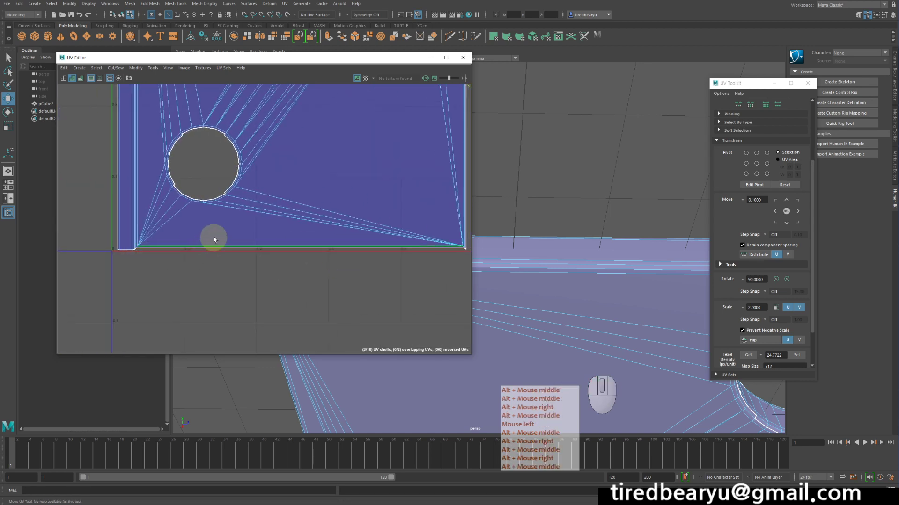
left_click(233, 281)
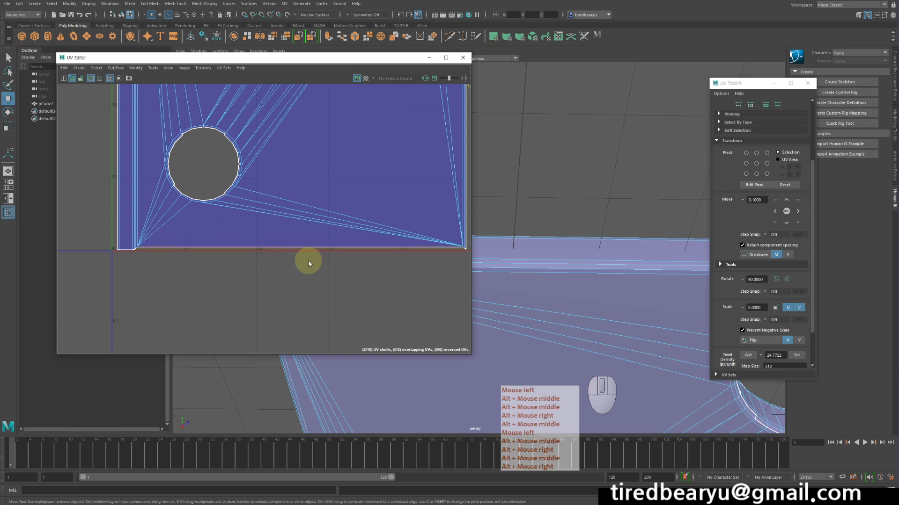
middle_click_drag(413, 267, 255, 286, "alt")
right_click_drag(262, 281, 159, 251, "alt")
right_click_drag(323, 229, 127, 191, "alt")
middle_click_drag(233, 211, 240, 225, "alt")
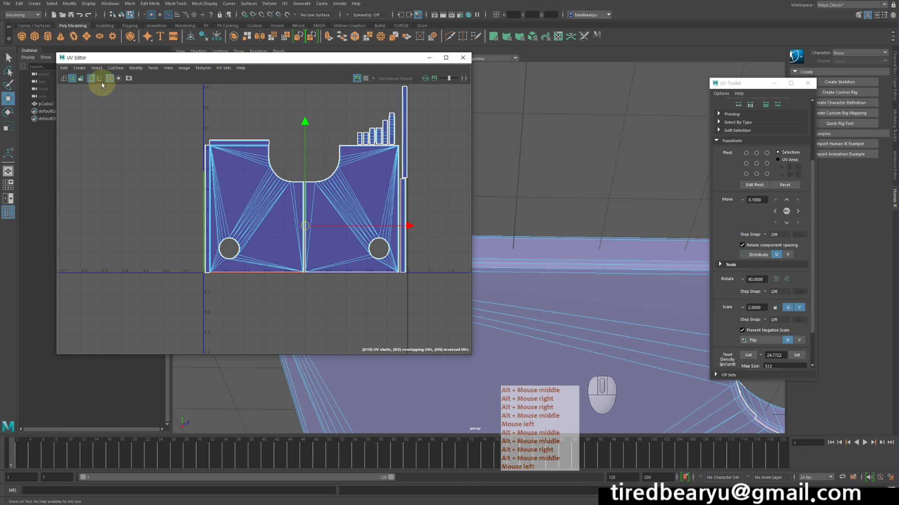
left_click(111, 69)
left_click(136, 138)
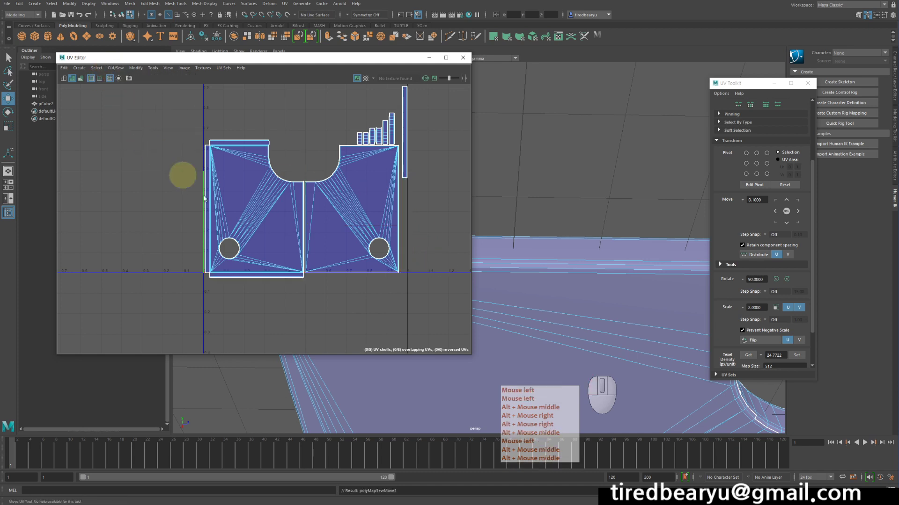
Select the lower border edge of the second large shell and repeat Move and Sew to join it beneath the first shell's lower strip
scroll(351, 261, "up", 3)
middle_click_drag(354, 262, 307, 213, "alt")
left_click_drag(329, 236, 333, 279)
middle_click_drag(340, 257, 283, 273, "alt")
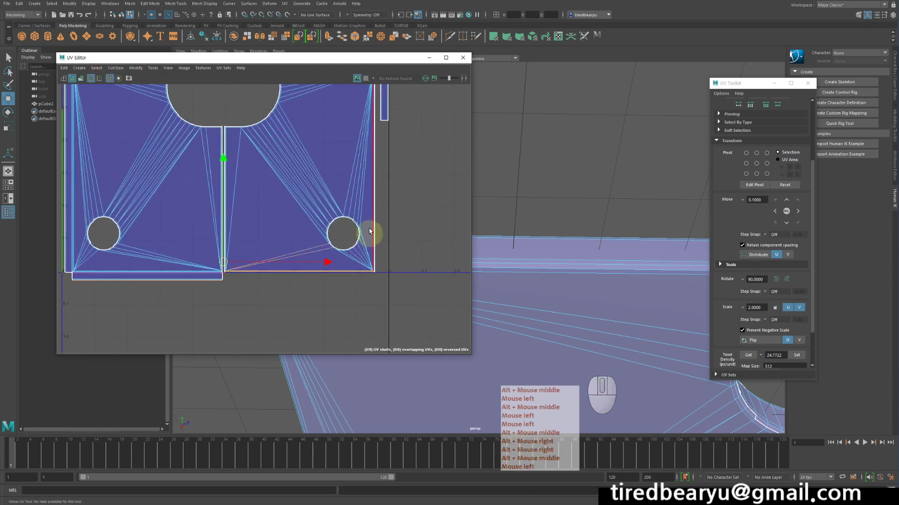
key("g")
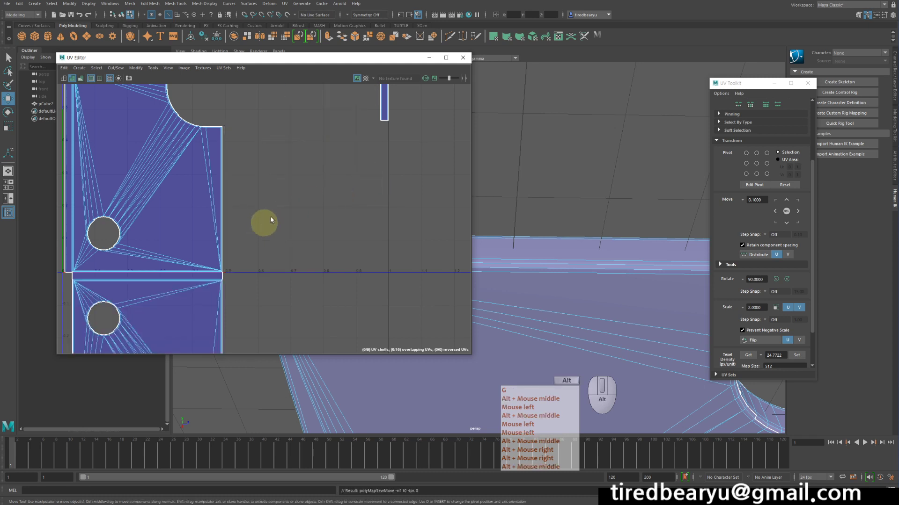
Select the inner vertical border edge of the upper large shell and attach the remaining long strip by repeating Move and Sew
middle_click_drag(260, 220, 259, 262, "alt")
right_click_drag(281, 188, 201, 182, "alt")
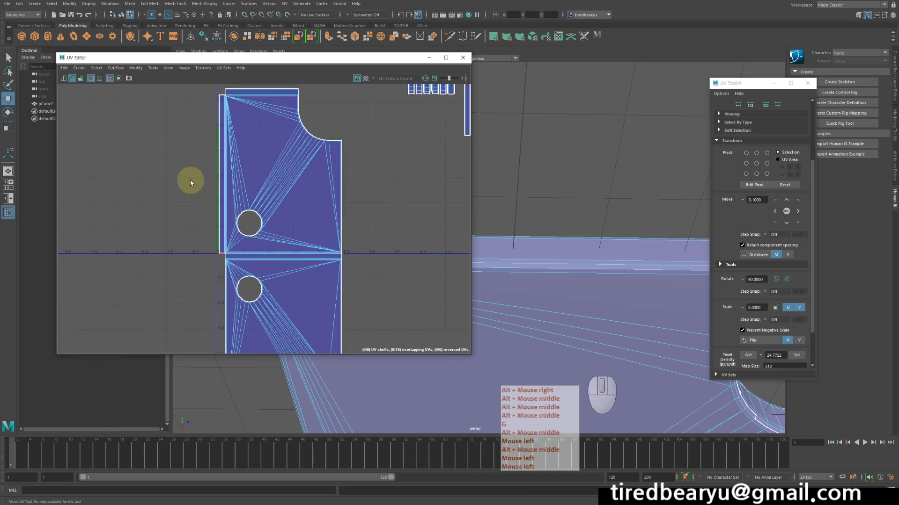
middle_click_drag(273, 187, 204, 160, "alt")
right_click_drag(310, 163, 211, 143, "alt")
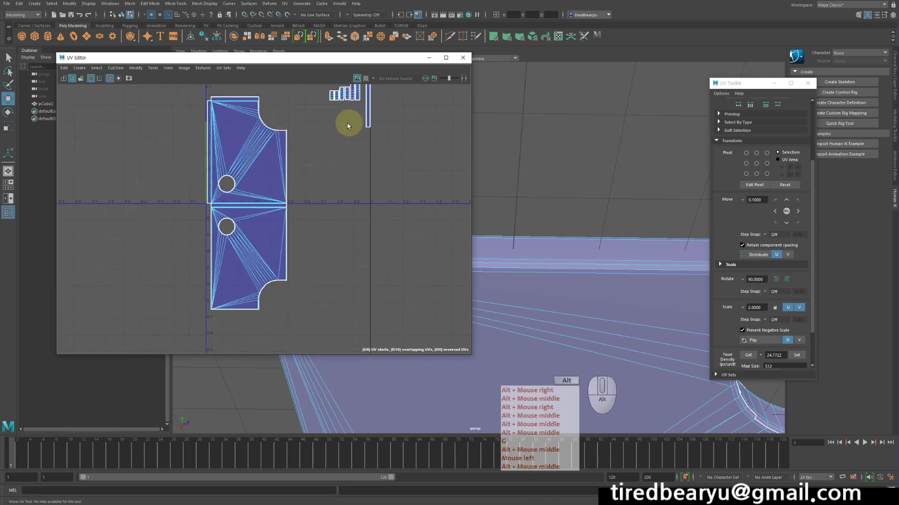
middle_click_drag(293, 182, 322, 237, "alt")
left_click(326, 190)
key("g")
right_click_drag(351, 228, 397, 230, "alt")
middle_click_drag(350, 194, 380, 188, "alt")
middle_click_drag(334, 216, 341, 135, "alt")
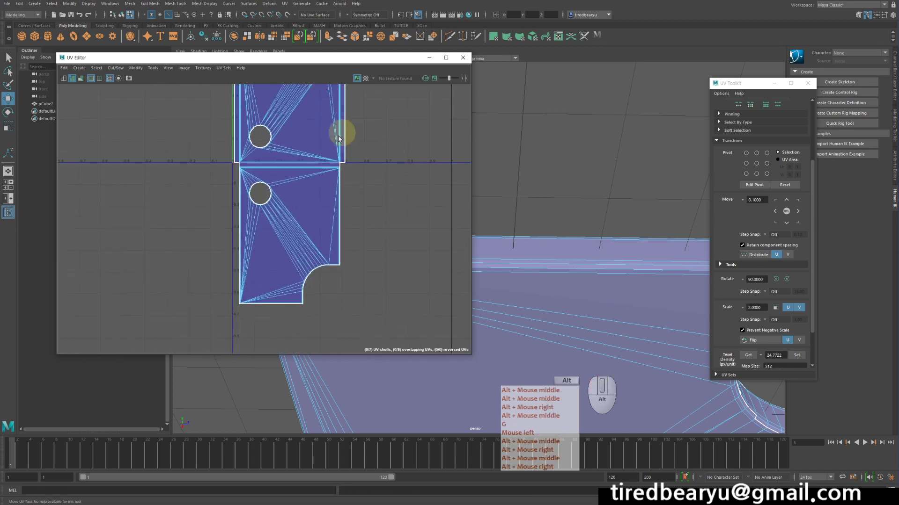
Examine the joined main shell and the remaining small strip shells for borders left to sew
middle_click_drag(323, 200, 318, 253, "alt")
scroll(320, 233, "up", 4)
right_click_drag(331, 215, 154, 135, "alt")
middle_click_drag(351, 131, 281, 264, "alt")
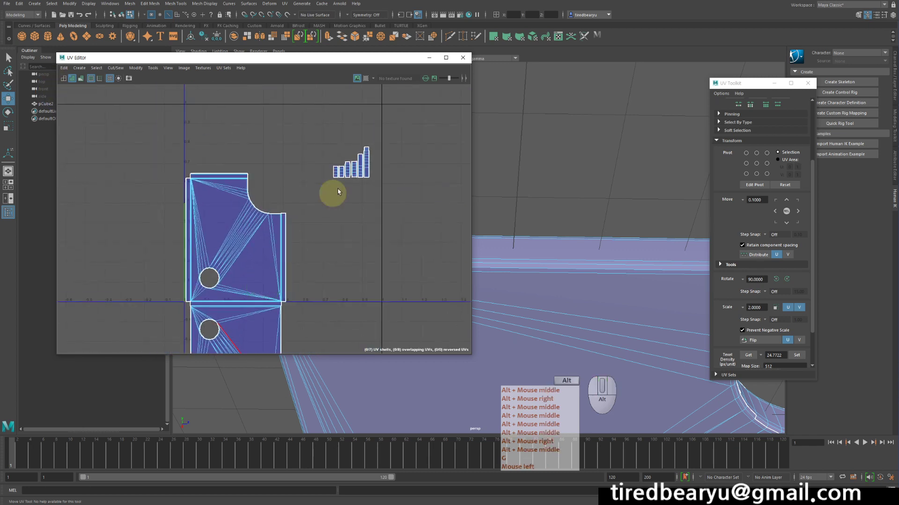
scroll(330, 173, "up", 5)
middle_click_drag(225, 319, 348, 112, "alt")
middle_click_drag(314, 256, 323, 375, "alt")
scroll(351, 200, "down", 6)
middle_click_drag(365, 150, 401, 133, "alt")
right_click_drag(299, 143, 224, 152, "alt")
In UV mode, select all the shells, scale them down, and move them up into the 0–1 UV tile
right_click_drag(281, 164, 252, 152)
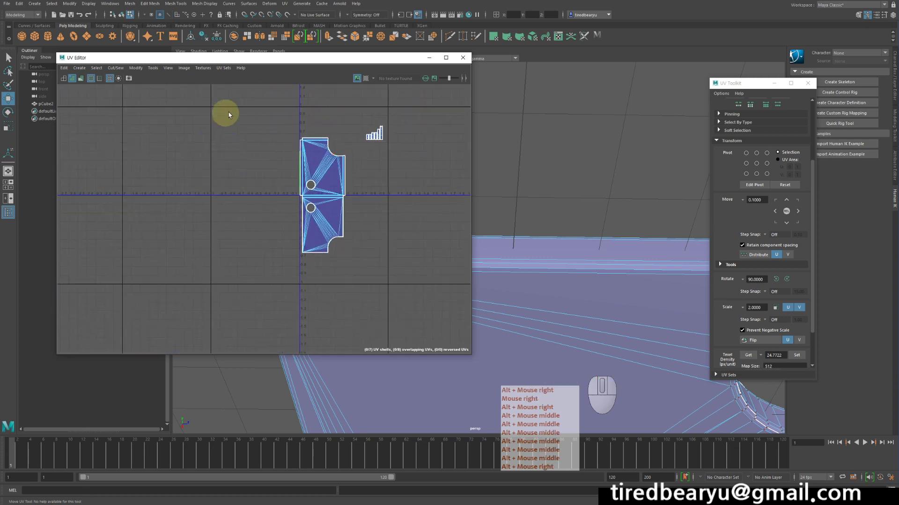
left_click_drag(227, 115, 439, 311)
key("t")
middle_click_drag(395, 242, 375, 215)
key("w")
key("z")
key("w")
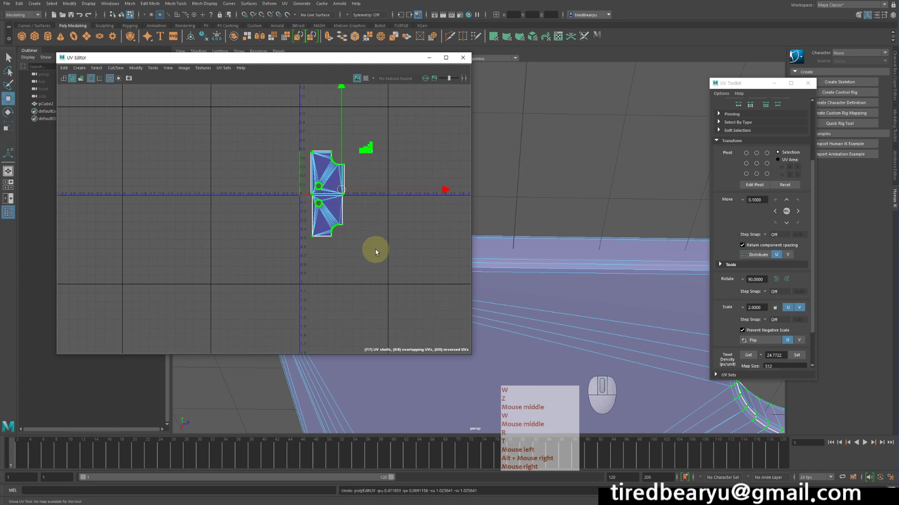
middle_click_drag(373, 250, 373, 209)
right_click_drag(373, 209, 421, 214, "alt")
middle_click_drag(421, 214, 408, 259, "alt")
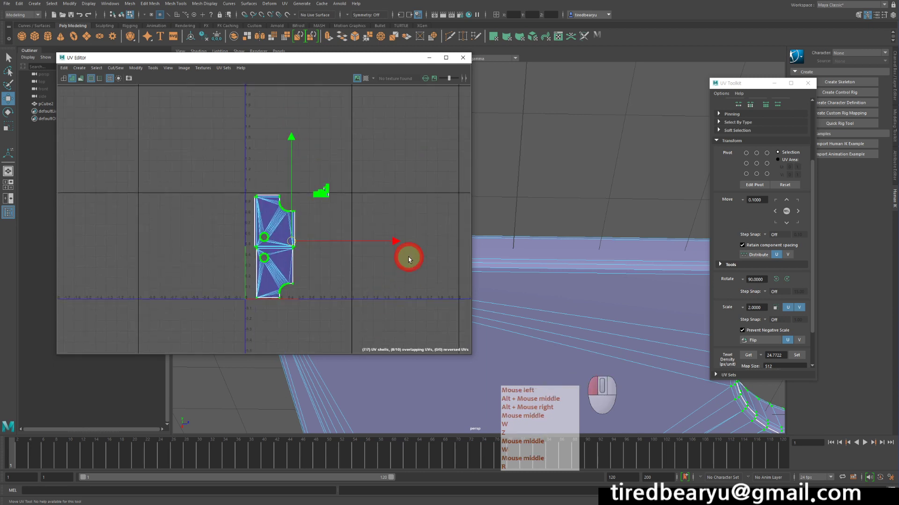
Select the group of small strip shells and move it down beside the middle of the large joined shell
left_click_drag(299, 163, 367, 213)
key("w")
middle_click_drag(367, 213, 369, 265)
scroll(330, 273, "up", 2)
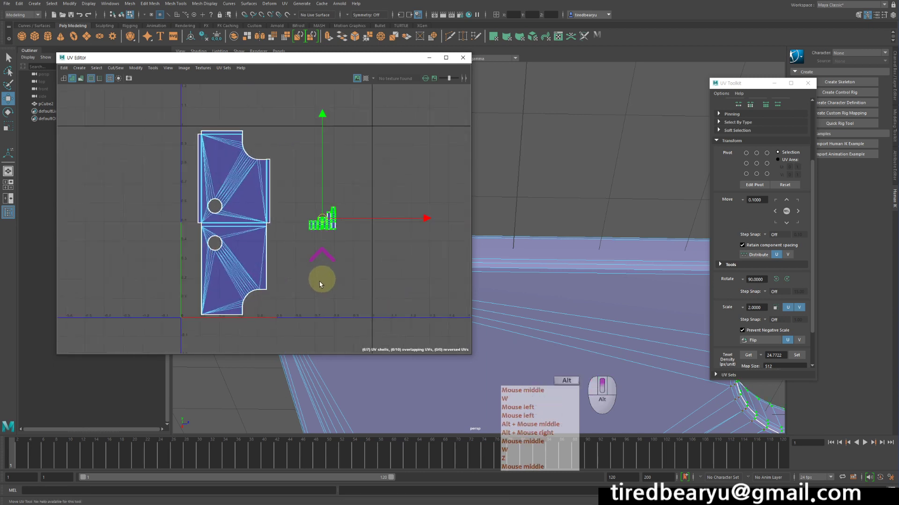
middle_click_drag(321, 281, 355, 267, "alt")
Select the large joined shell and scale it down slightly to leave a margin inside the UV tile
left_click(412, 240)
left_click_drag(205, 102, 339, 337)
middle_click_drag(338, 337, 331, 276, "alt")
key("r")
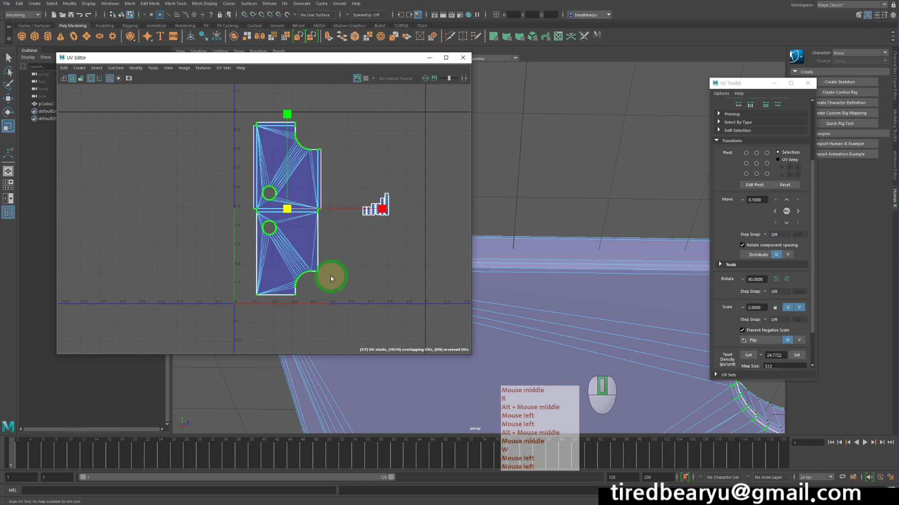
Select the small strip shells, scale them up uniformly, and stretch them vertically
left_click(396, 241)
left_click_drag(349, 174, 373, 216)
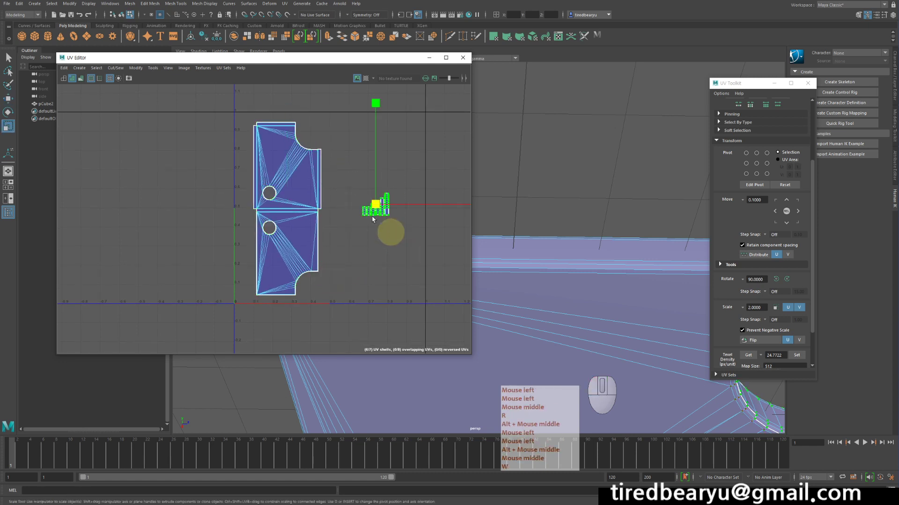
key("r")
middle_click_drag(391, 265, 473, 274)
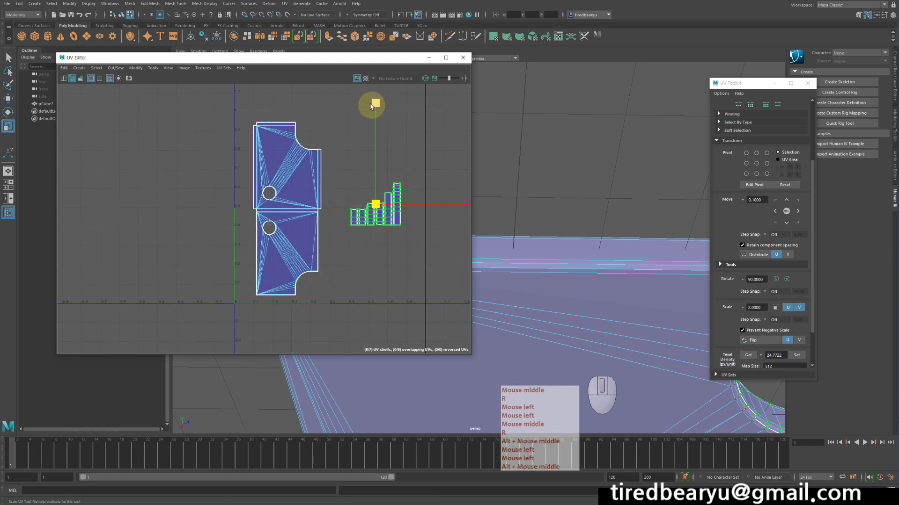
mouse_move(371, 106)
left_mouse_down()
mouse_move(375, 77)
mouse_move(375, 100)
left_mouse_up()
middle_click_drag(375, 206, 347, 184, "alt")
Reselect the strip shells, enlarge them uniformly, and position them in the free space beside the large shell
key("q")
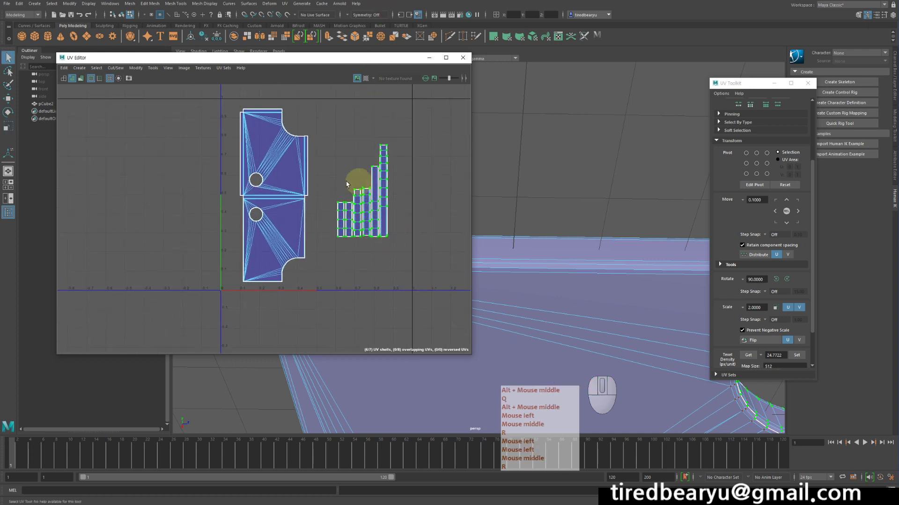
right_click_drag(391, 214, 335, 126, "alt")
left_click_drag(336, 126, 412, 286)
key("r")
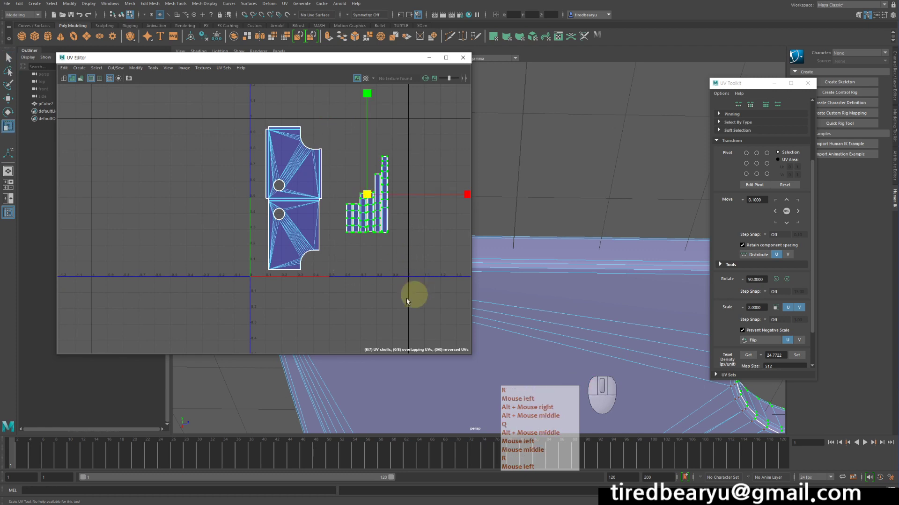
middle_click_drag(413, 295, 432, 297)
key("w")
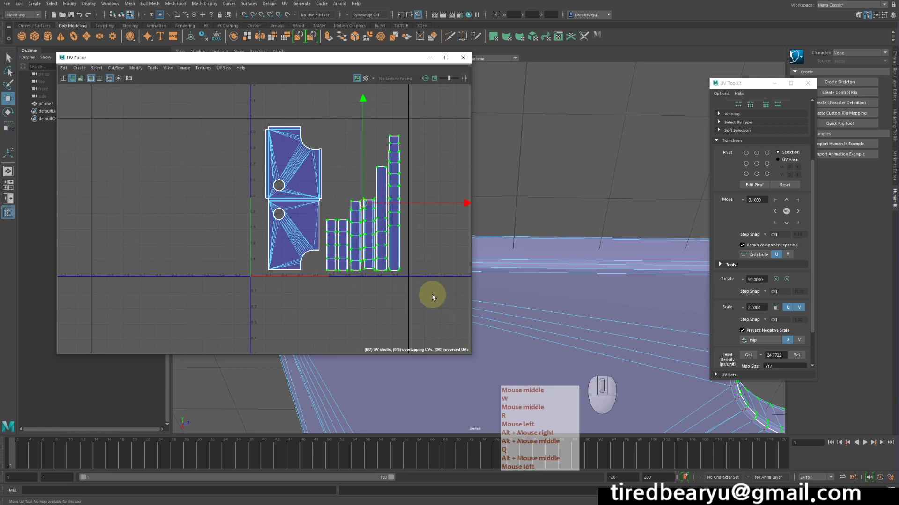
In Edge mode, select the top end edge of the tallest strip and join its neighboring strip with Move and Sew
left_click(435, 235)
right_click(434, 233)
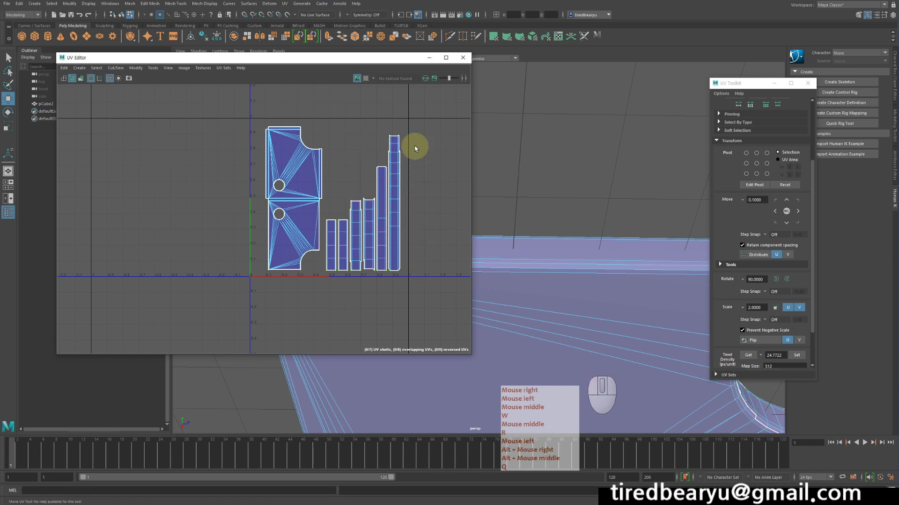
left_click(395, 135)
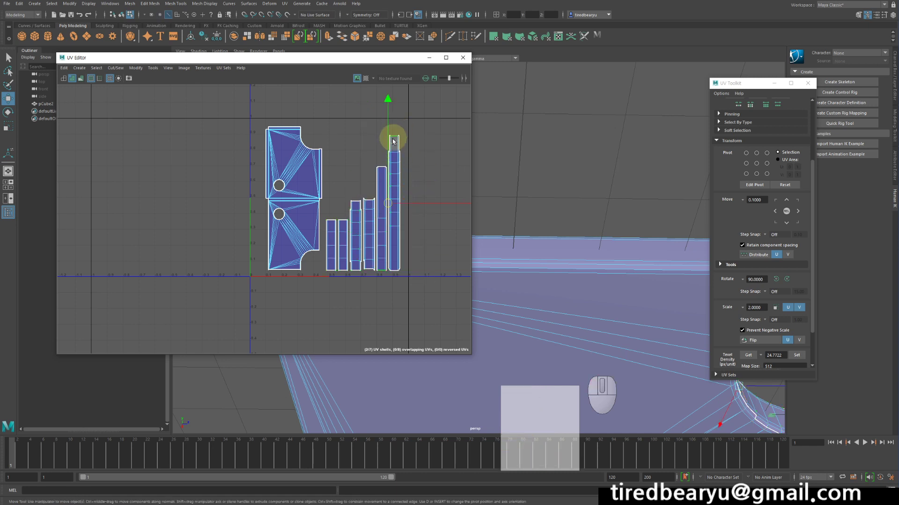
left_click(116, 68)
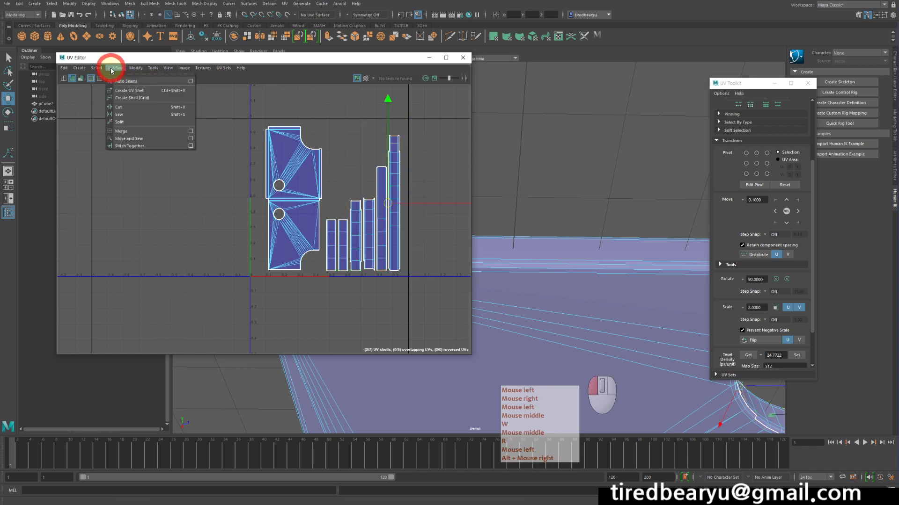
left_click(132, 138)
Select the bottom end edge of the medium strip nearest the long one and attach a short strip by repeating Move and Sew
middle_click_drag(428, 229, 379, 179, "alt")
left_click(378, 201)
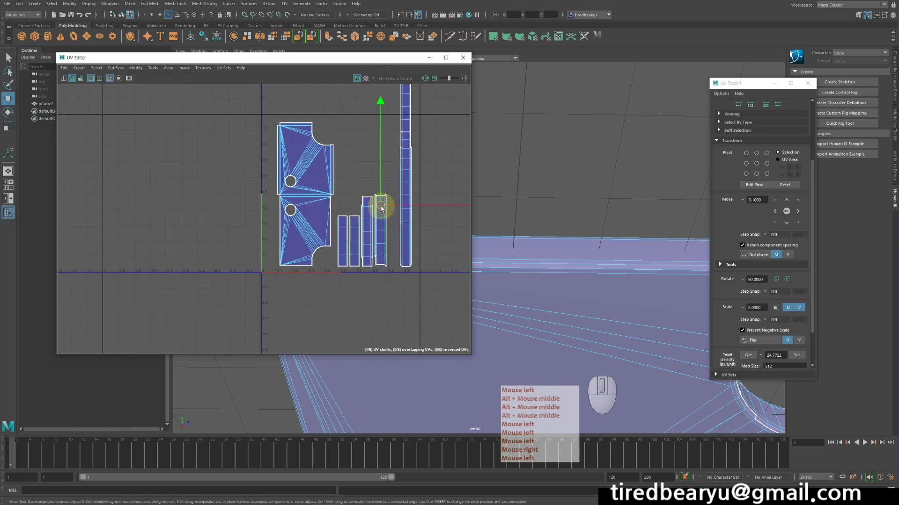
key("g")
left_click(381, 286)
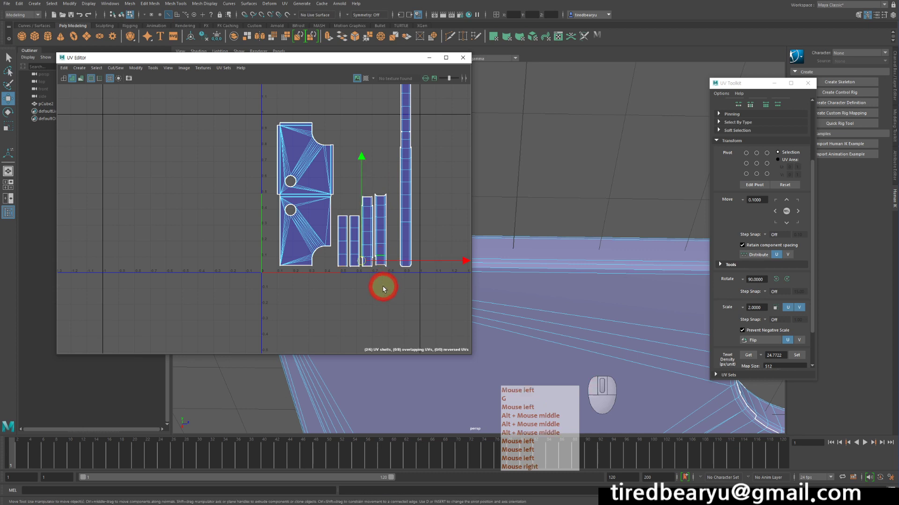
key("g")
middle_click_drag(374, 259, 395, 219, "alt")
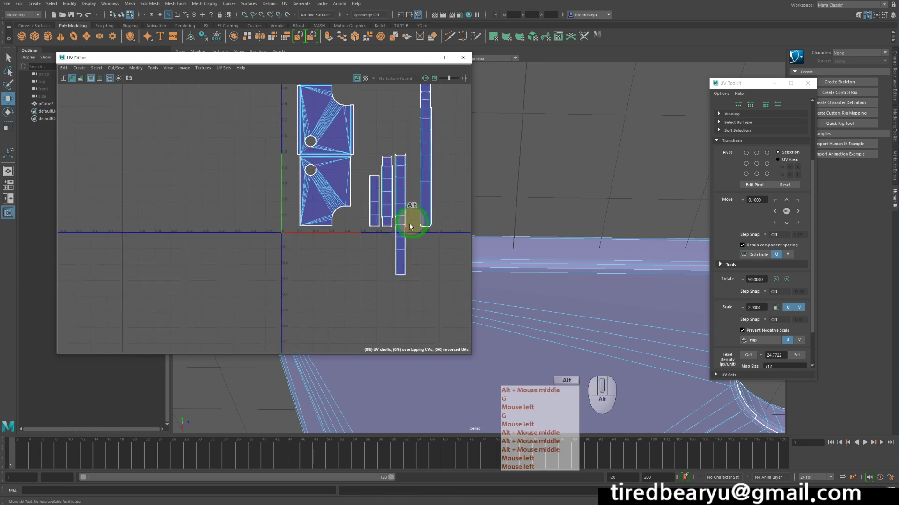
Select the bottom end edge of the extended medium strip and join the other medium strip to it by repeating Move and Sew
left_click(398, 294)
key("g")
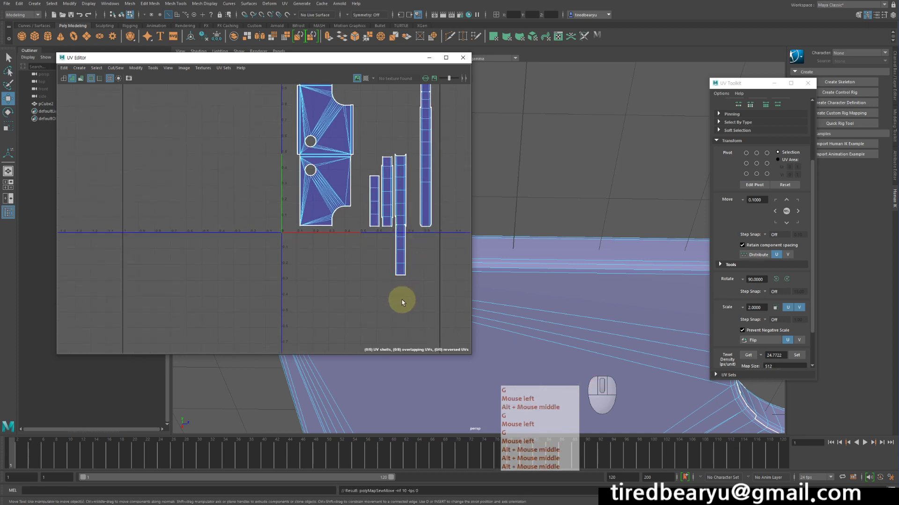
left_click(399, 274)
key("g")
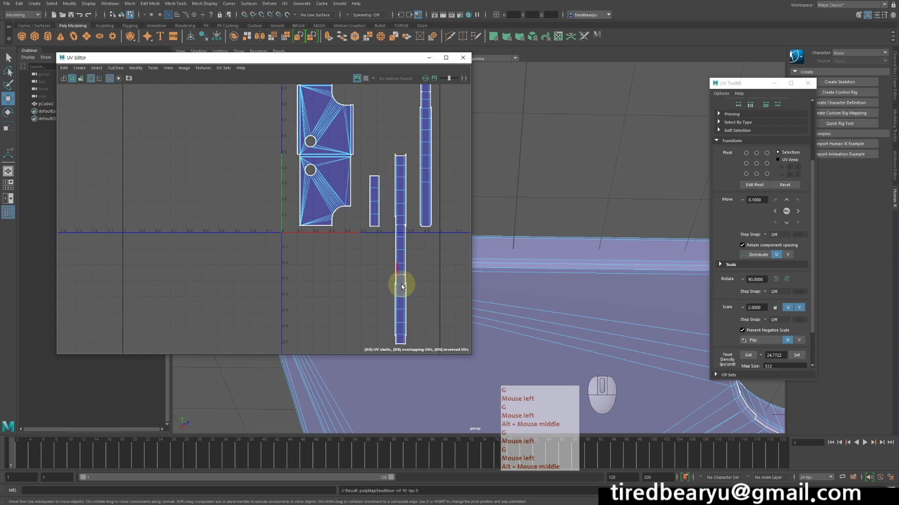
Select the top end edge of the joined medium strip and attach the remaining short strip by repeating Move and Sew
middle_click_drag(409, 252, 410, 223, "alt")
middle_click_drag(379, 146, 366, 180, "alt")
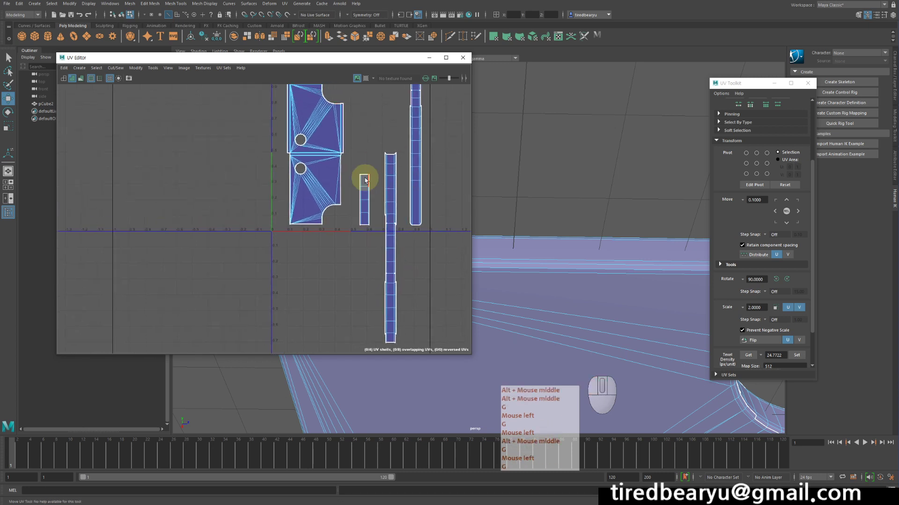
left_click(392, 157)
key("g")
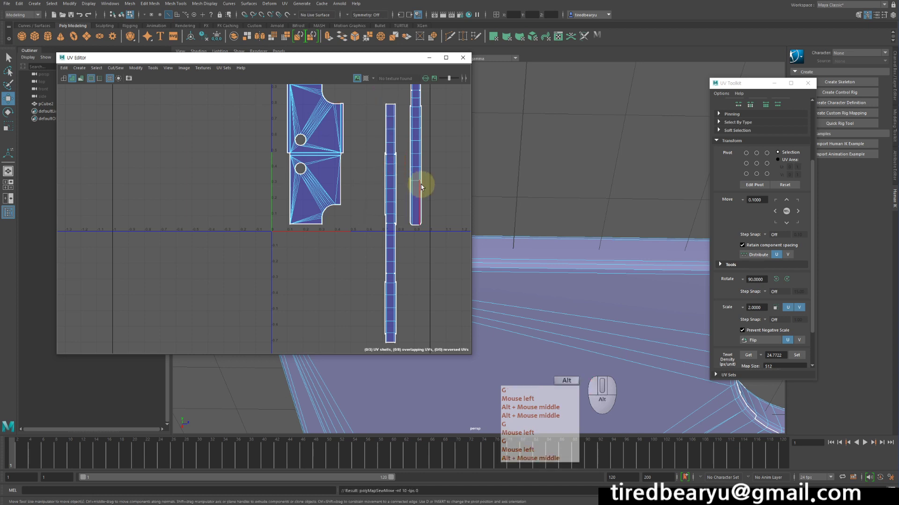
Select both long strip shells and move them upward, slightly closer to the large shell
middle_click_drag(420, 186, 415, 233, "alt")
right_click_drag(415, 233, 422, 201, "alt")
middle_click_drag(421, 200, 370, 165, "alt")
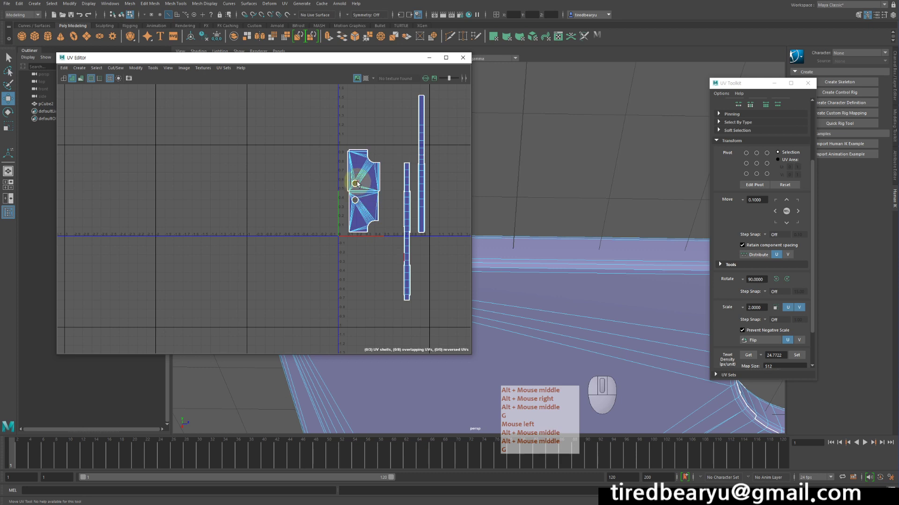
right_click_drag(398, 175, 403, 151)
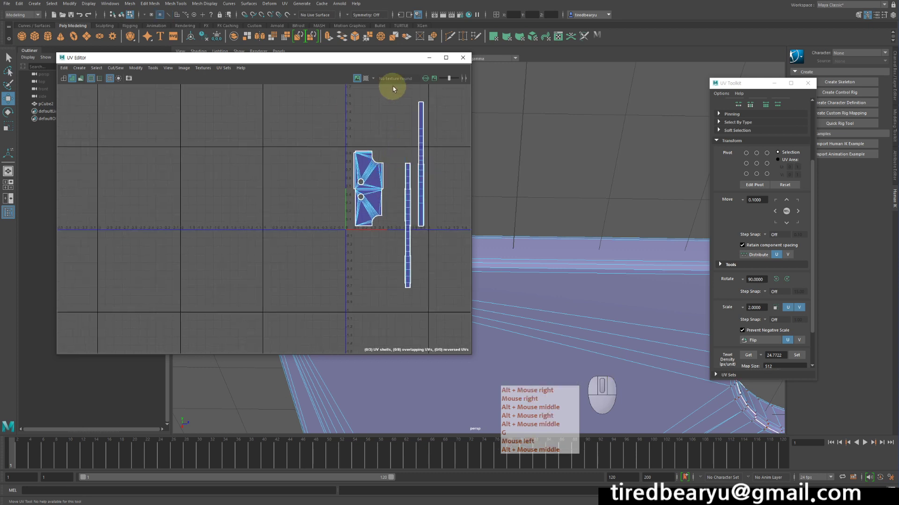
left_click_drag(392, 87, 483, 338)
left_click_drag(418, 201, 412, 167)
left_click_drag(449, 274, 392, 75)
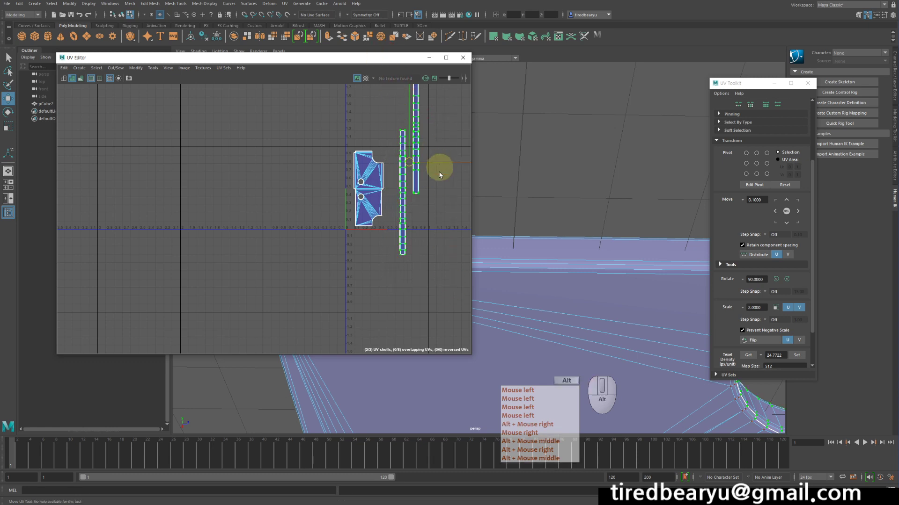
Compress both strip shells vertically, lower them into the UV tile beside the large shell, and widen them horizontally
middle_click_drag(429, 136, 421, 176, "alt")
key("r")
left_click_drag(402, 100, 405, 159)
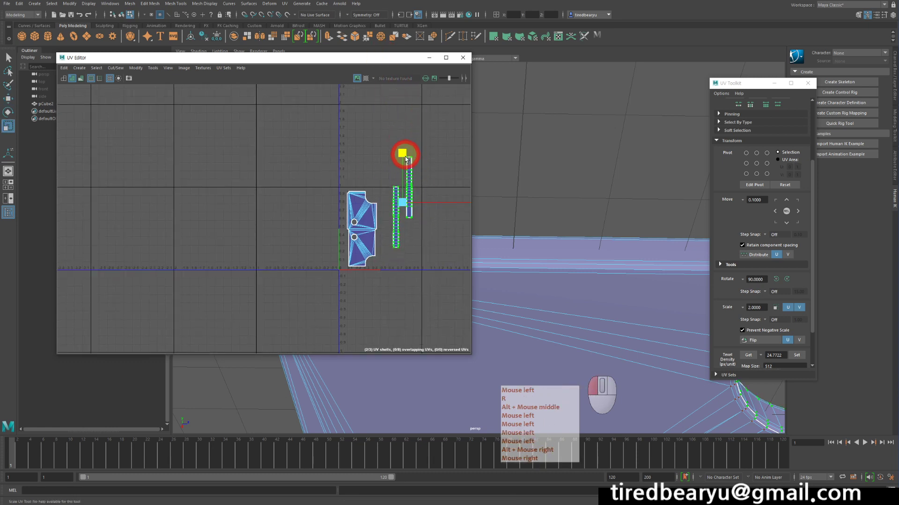
key("w")
left_click_drag(408, 206, 408, 236)
key("r")
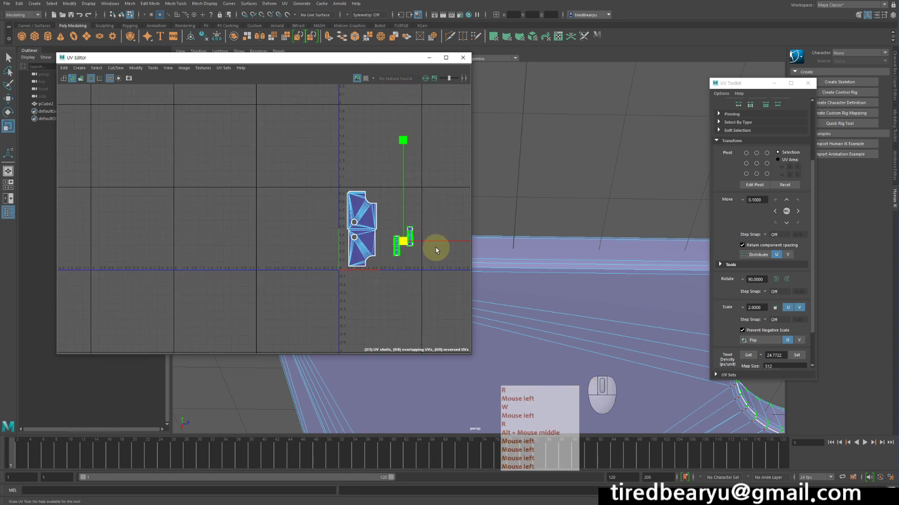
middle_click_drag(434, 249, 333, 239, "alt")
left_click_drag(397, 234, 490, 250)
Unfold the two compressed strip shells to restore their proportions
middle_click_drag(367, 251, 426, 252, "alt")
scroll(377, 245, "up", 4, "alt")
scroll(345, 175, "up", 2)
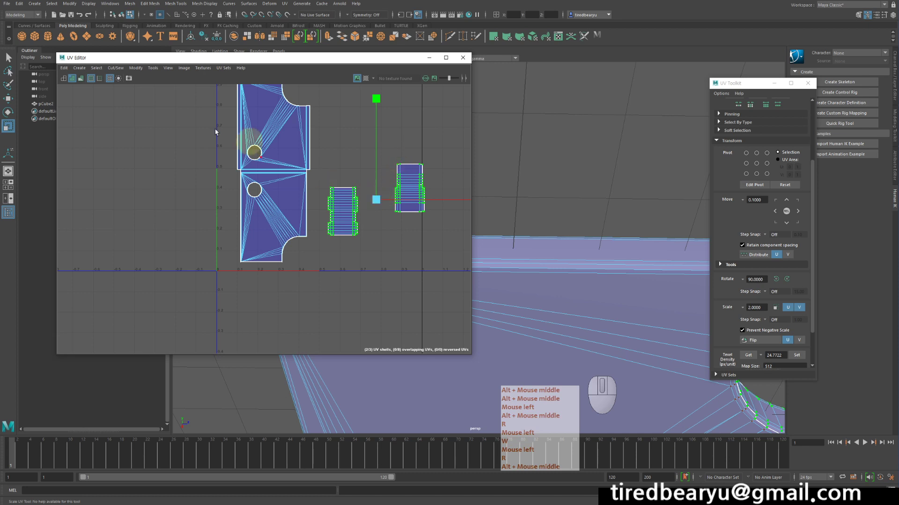
left_click(136, 68)
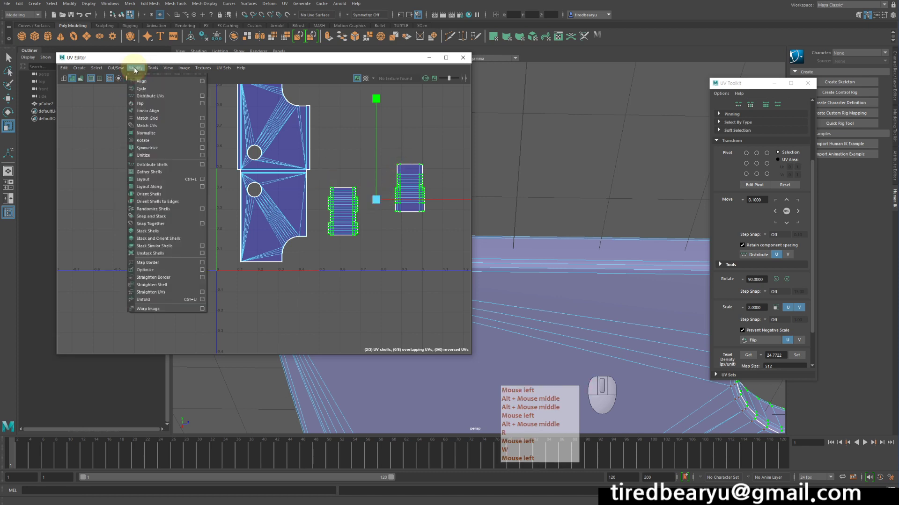
left_click(165, 300)
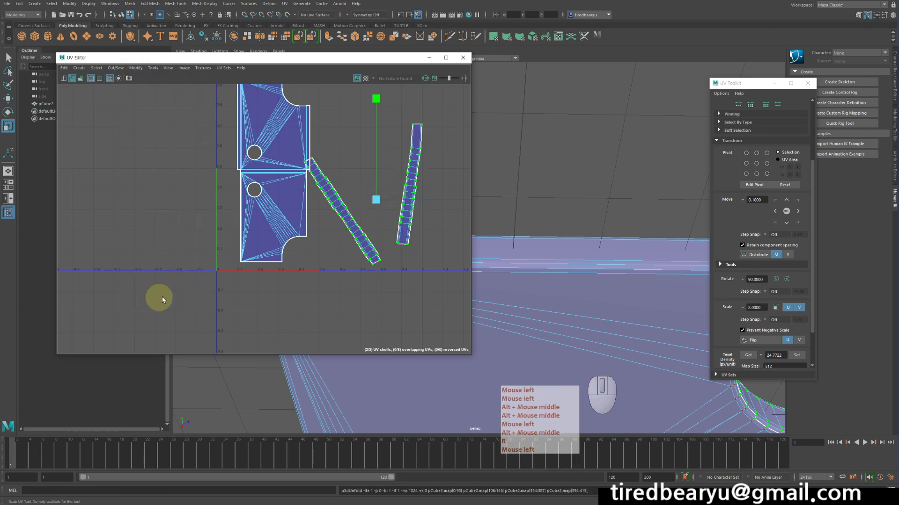
Select the large shell and sample its texel density at a map size of 512
right_click_drag(375, 263, 383, 215, "alt")
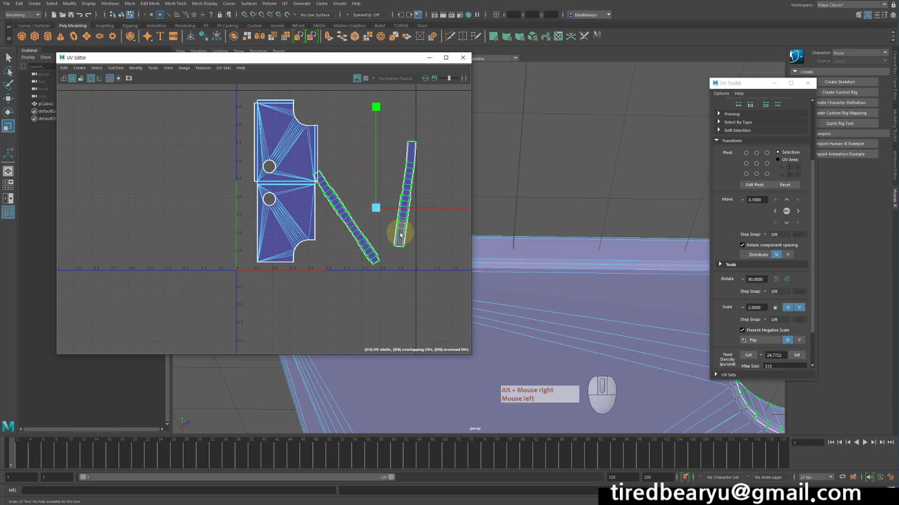
middle_click_drag(401, 234, 417, 225, "alt")
left_click(411, 271)
left_click(365, 204)
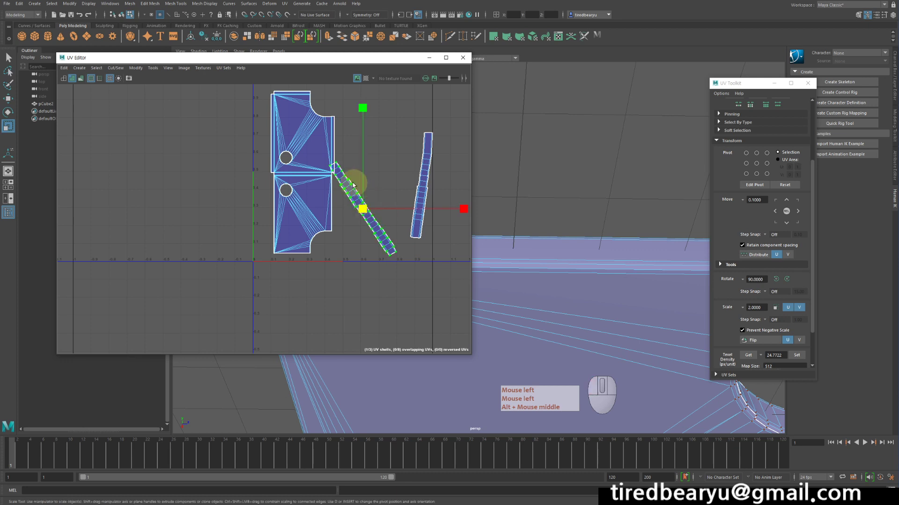
left_click_drag(727, 84, 622, 68)
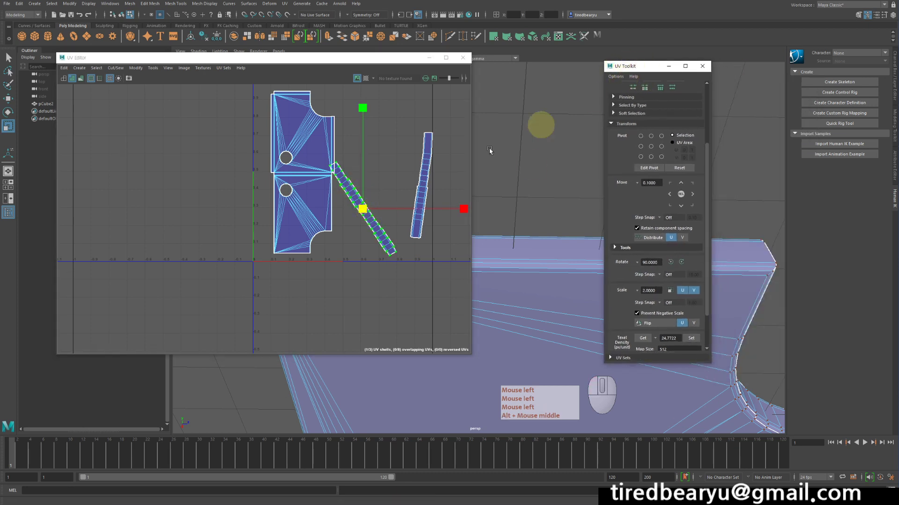
double_click(330, 227)
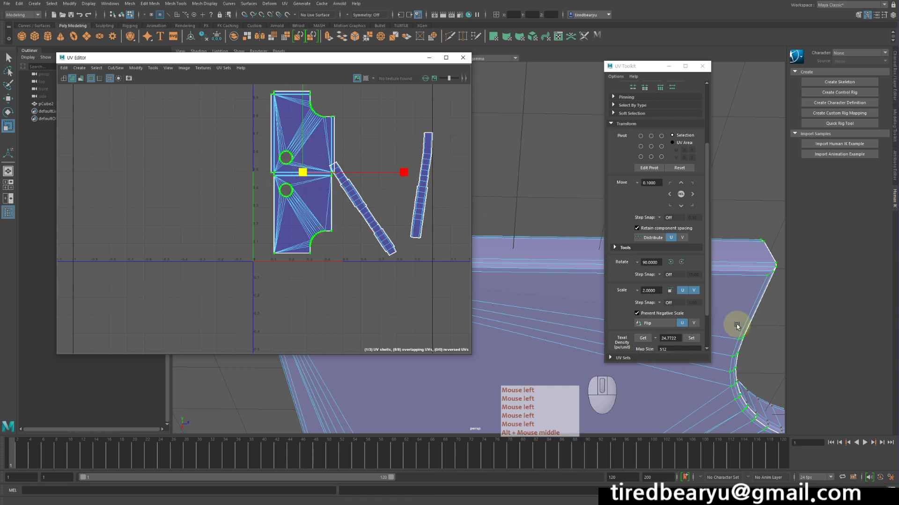
scroll(682, 311, "down", 2)
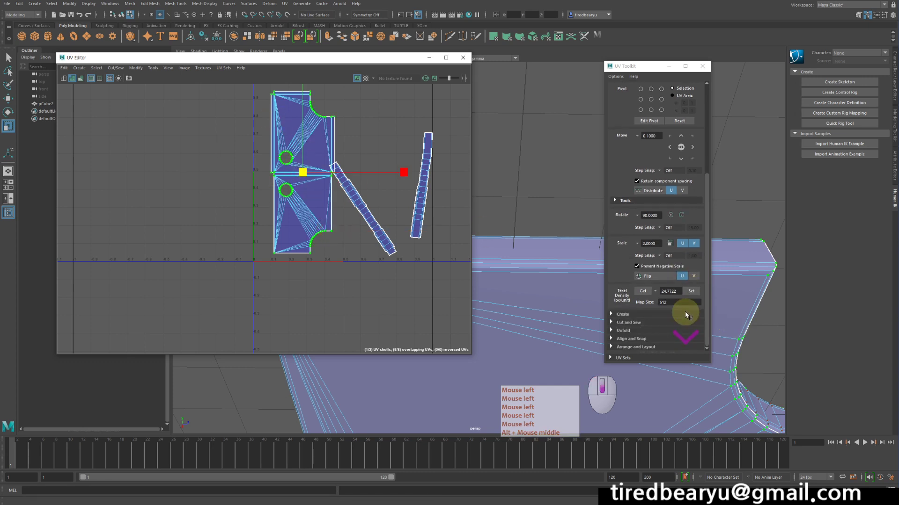
left_click(643, 291)
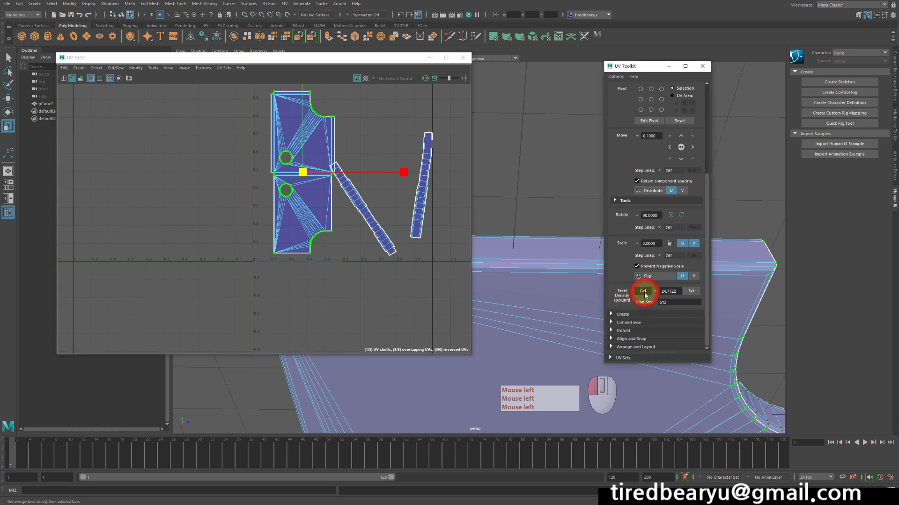
Apply the sampled texel density of 17.2492 to each of the two strip shells in turn
double_click(363, 199)
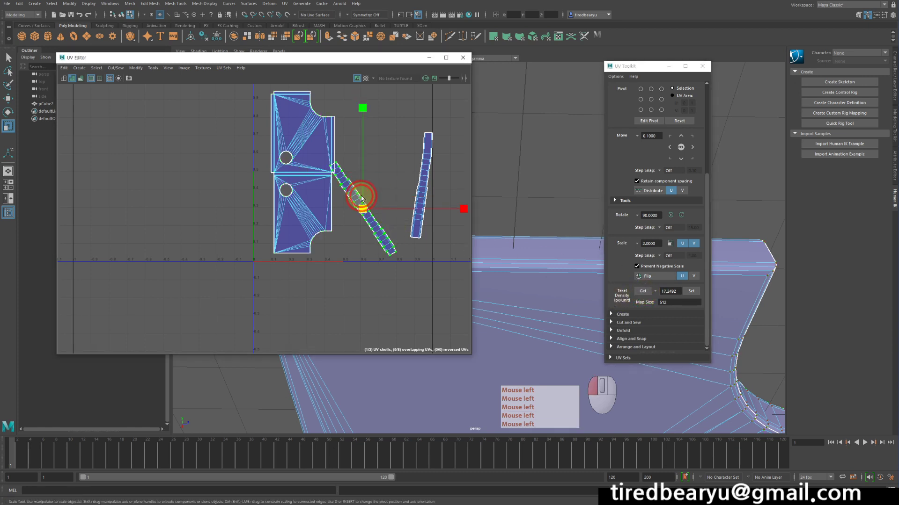
left_click(691, 293)
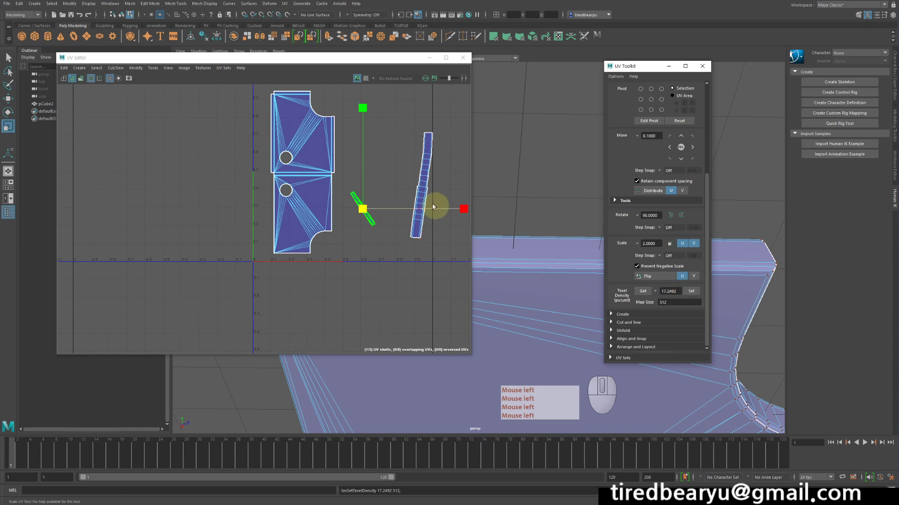
double_click(420, 184)
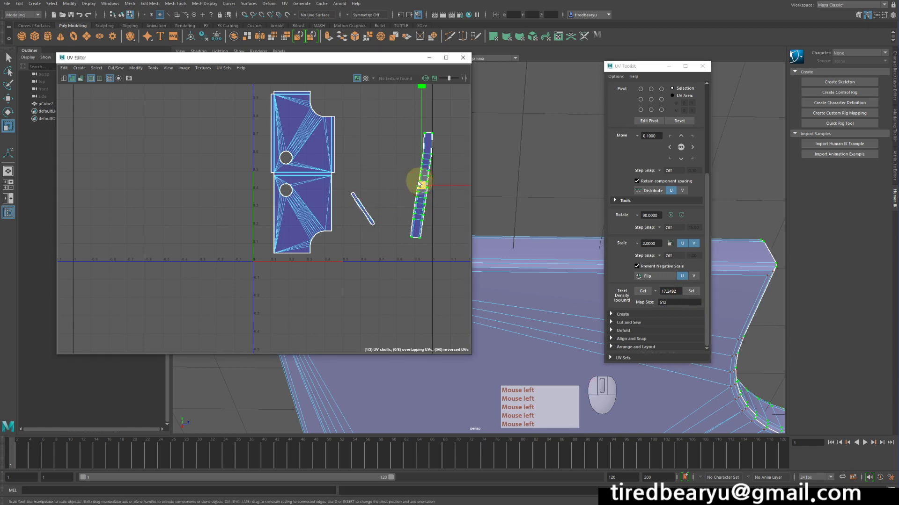
left_click(690, 292)
Select the diagonal strip shell and rotate it until it stands upright
scroll(373, 258, "up", 3)
middle_click_drag(389, 224, 388, 257, "alt")
right_click(355, 217)
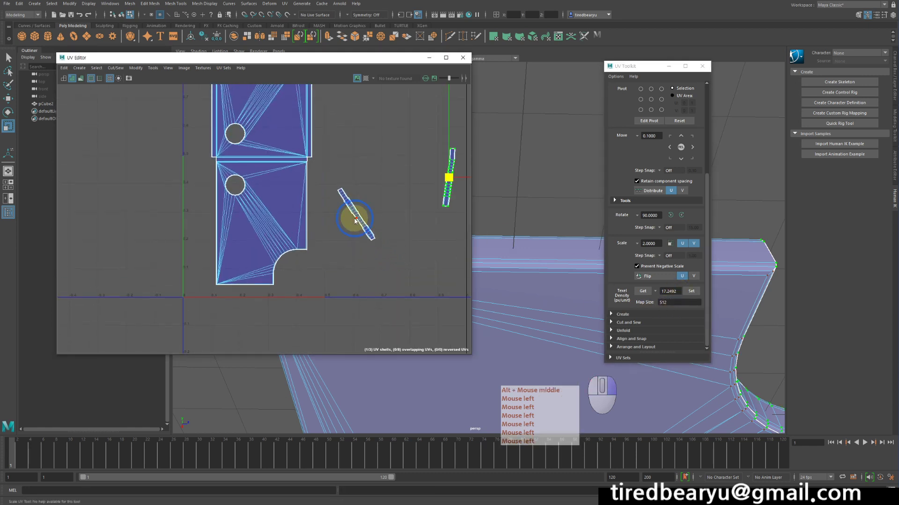
left_click_drag(333, 189, 418, 276)
key("r")
key("e")
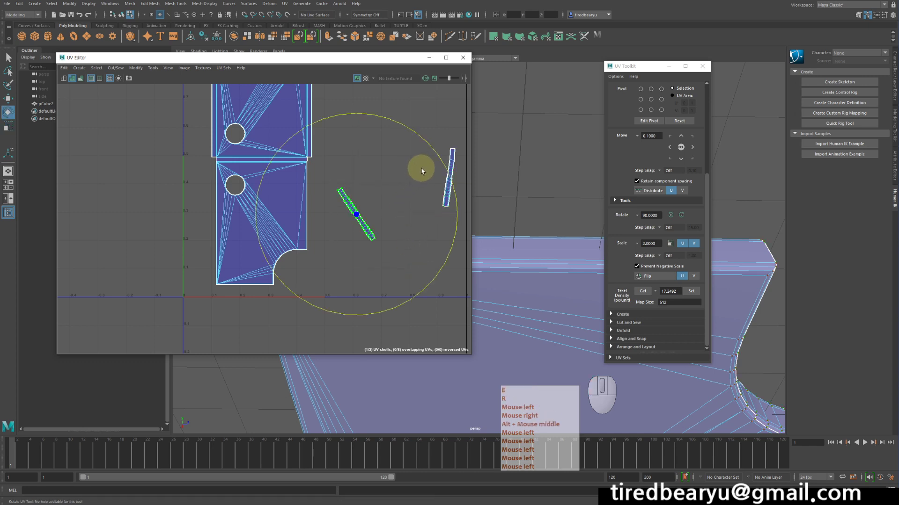
left_click_drag(437, 161, 435, 220)
Move the other strip shell next to the upright one, rotate it upright, and fine-tune its position
key("w")
middle_click_drag(435, 220, 337, 276)
key("f")
right_click_drag(369, 267, 326, 240, "alt")
middle_click_drag(326, 240, 421, 238, "alt")
key("e")
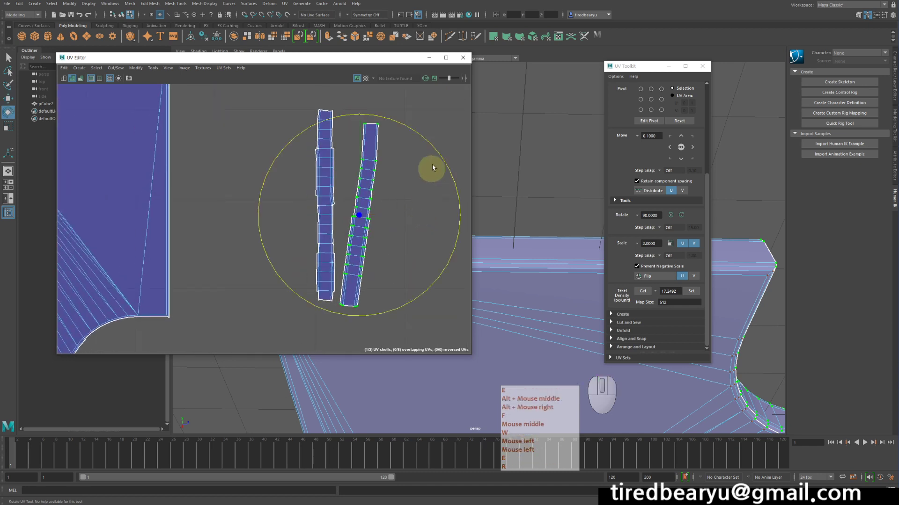
left_click_drag(436, 147, 431, 143)
key("w")
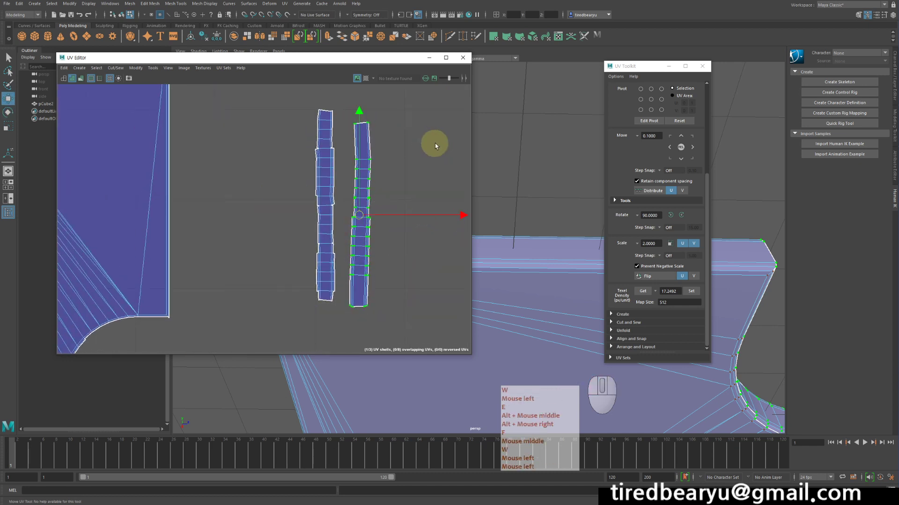
middle_click_drag(434, 143, 438, 129)
Clear the shell selection and turn on the checker map display for the plate
right_click_drag(437, 125, 218, 138, "alt")
middle_click_drag(218, 139, 217, 200, "alt")
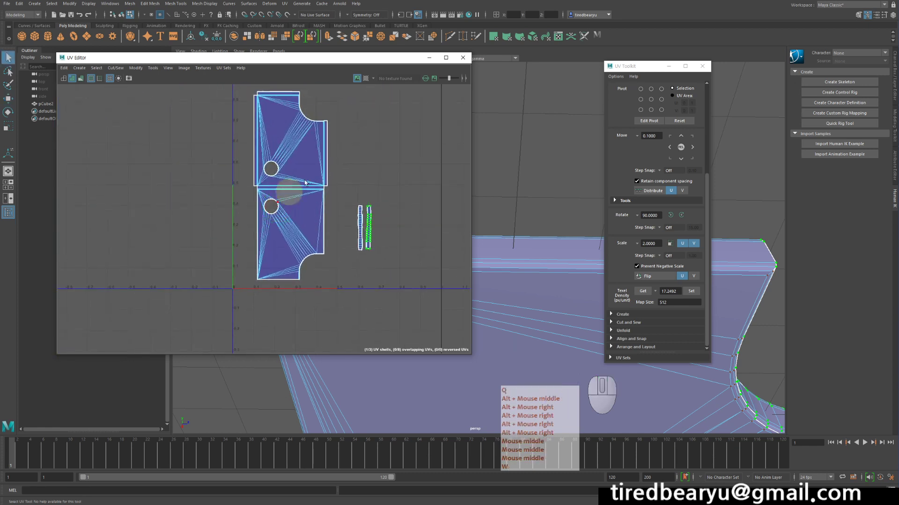
key("q")
left_click(304, 156)
right_click(367, 134)
left_click(679, 87)
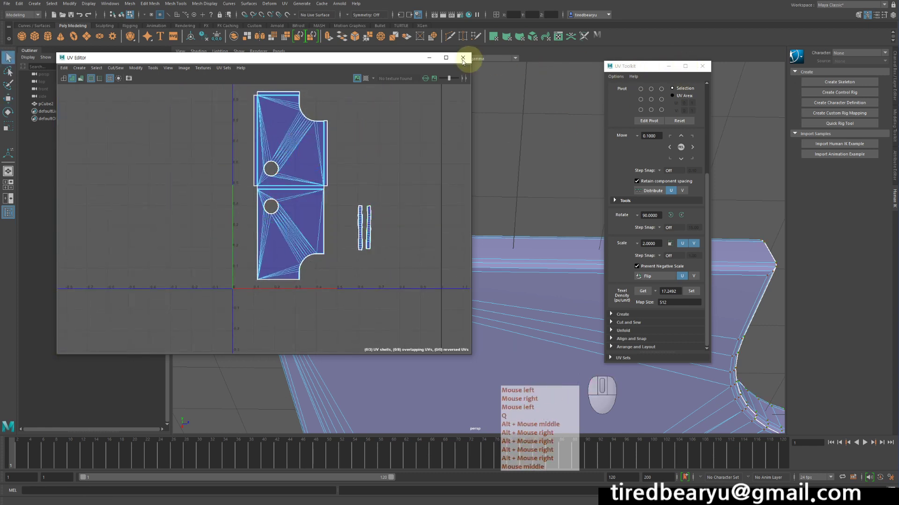
left_click(366, 79)
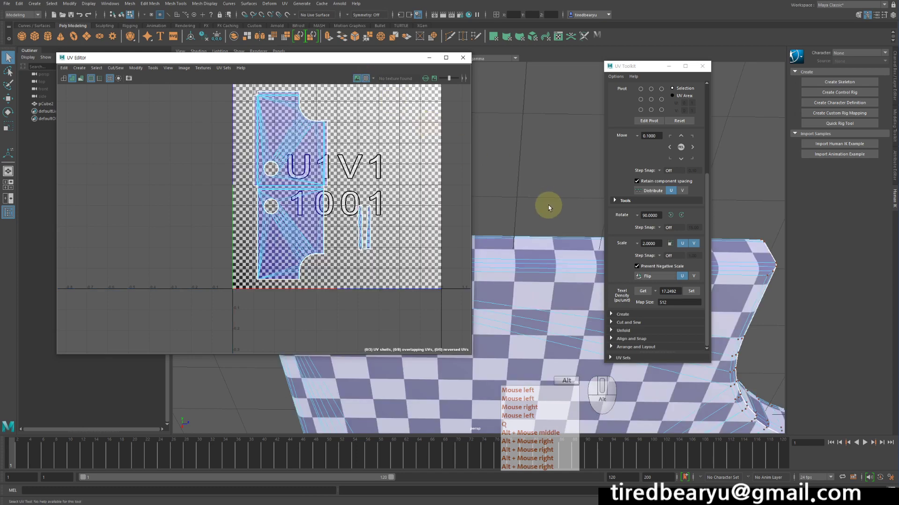
Examine the checker pattern on the plate's top, side faces, curved notch, and round hole for distortion and consistent scale
middle_click_drag(545, 205, 557, 199, "alt")
left_click_drag(558, 198, 577, 221, "alt")
right_click_drag(576, 221, 460, 133, "alt")
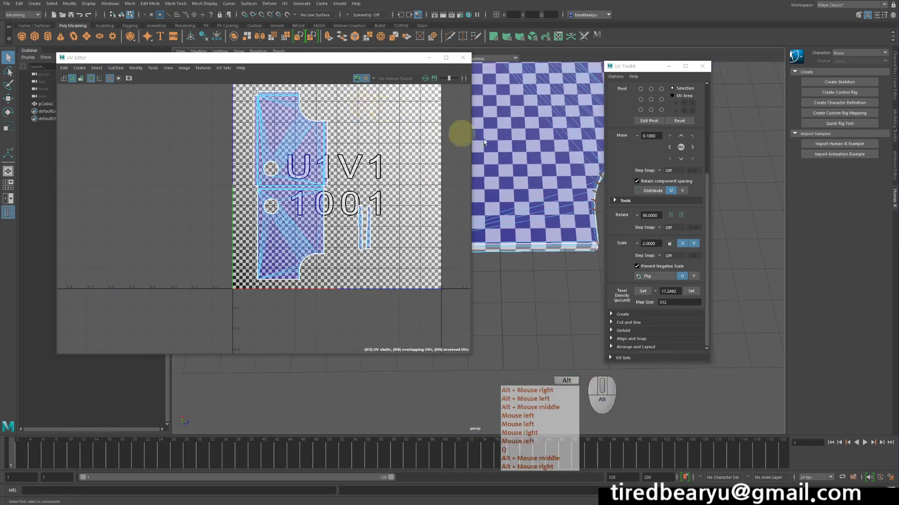
left_click_drag(644, 64, 794, 113)
left_click_drag(677, 201, 609, 161, "alt")
middle_click_drag(608, 161, 629, 190, "alt")
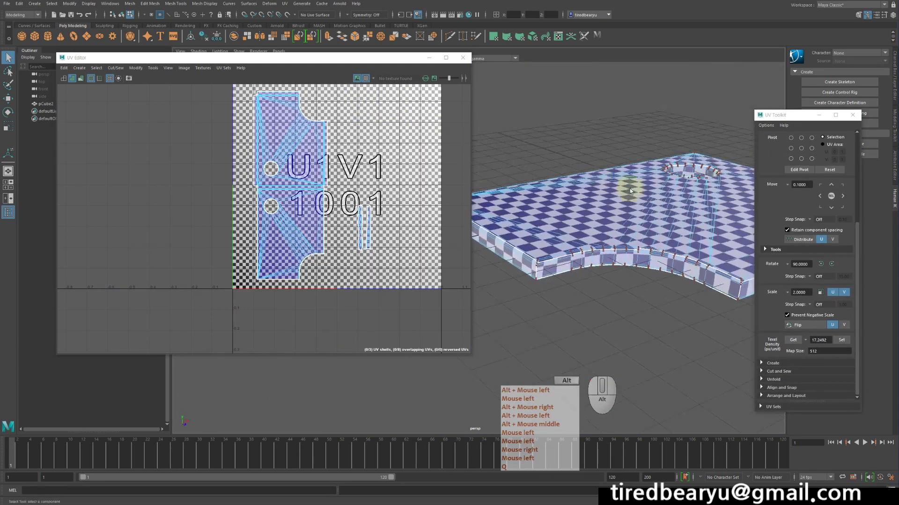
left_click_drag(629, 190, 592, 173, "alt")
middle_click_drag(592, 173, 639, 188, "alt")
left_click_drag(640, 188, 652, 290, "alt")
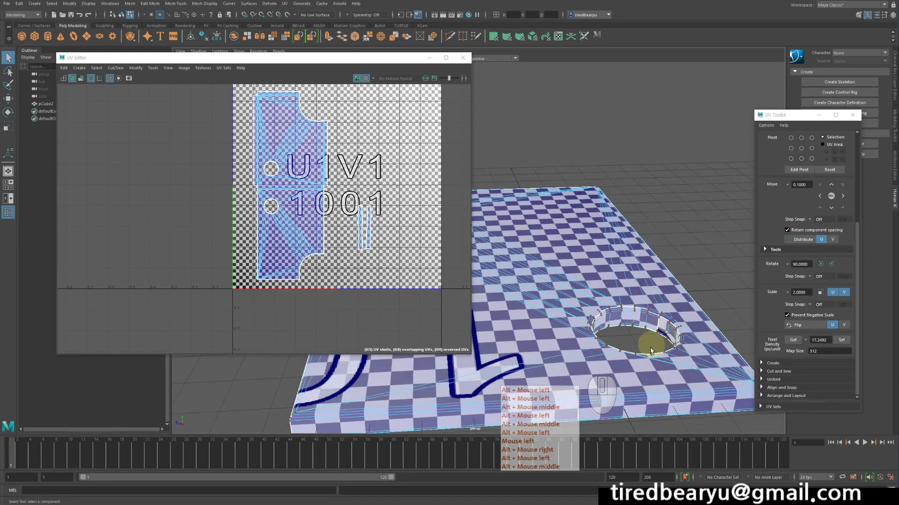
middle_click_drag(650, 344, 643, 288, "alt")
left_click_drag(644, 285, 686, 333, "alt")
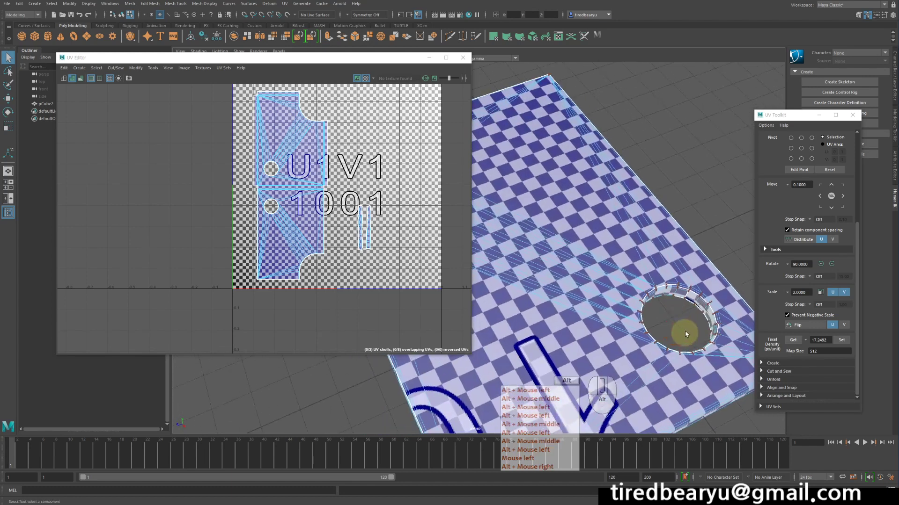
middle_click_drag(686, 333, 650, 310, "alt")
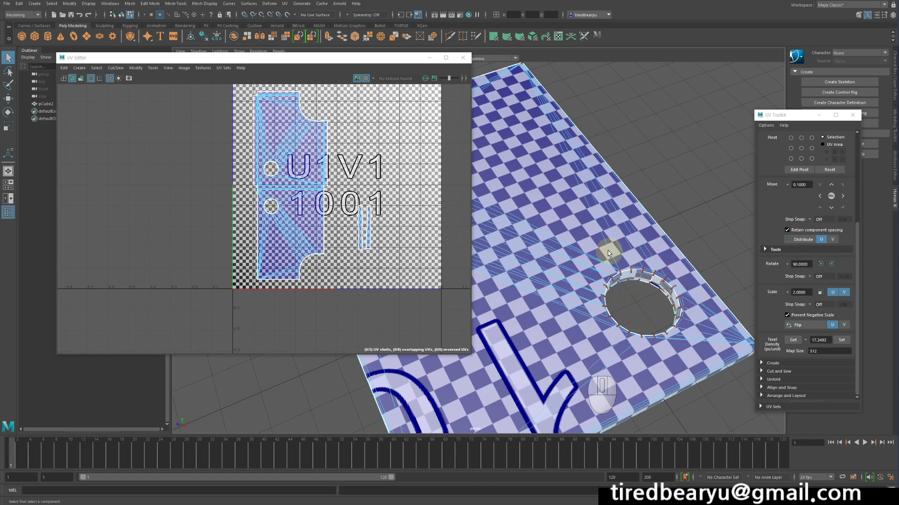
Return to Object mode and select the whole plate mesh
right_click_drag(604, 255, 637, 225)
left_click(656, 204)
left_click_drag(656, 205, 611, 206, "alt")
left_click(617, 207)
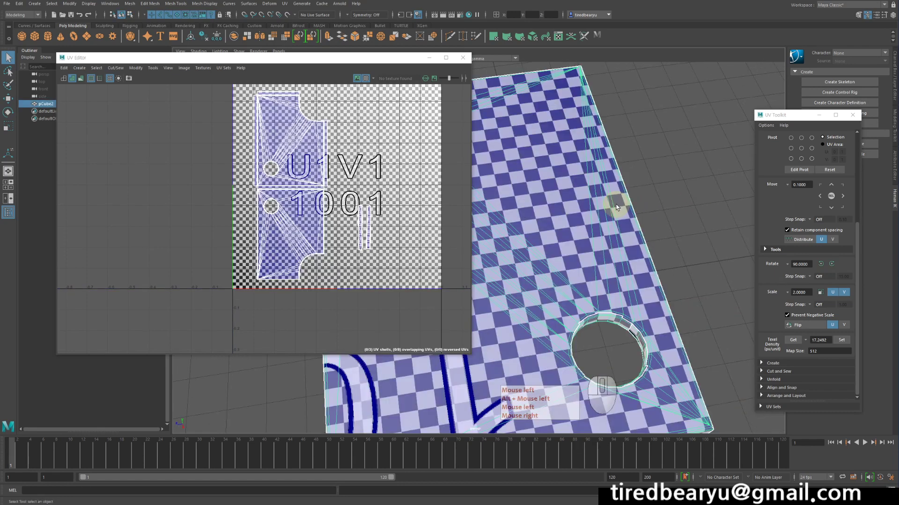